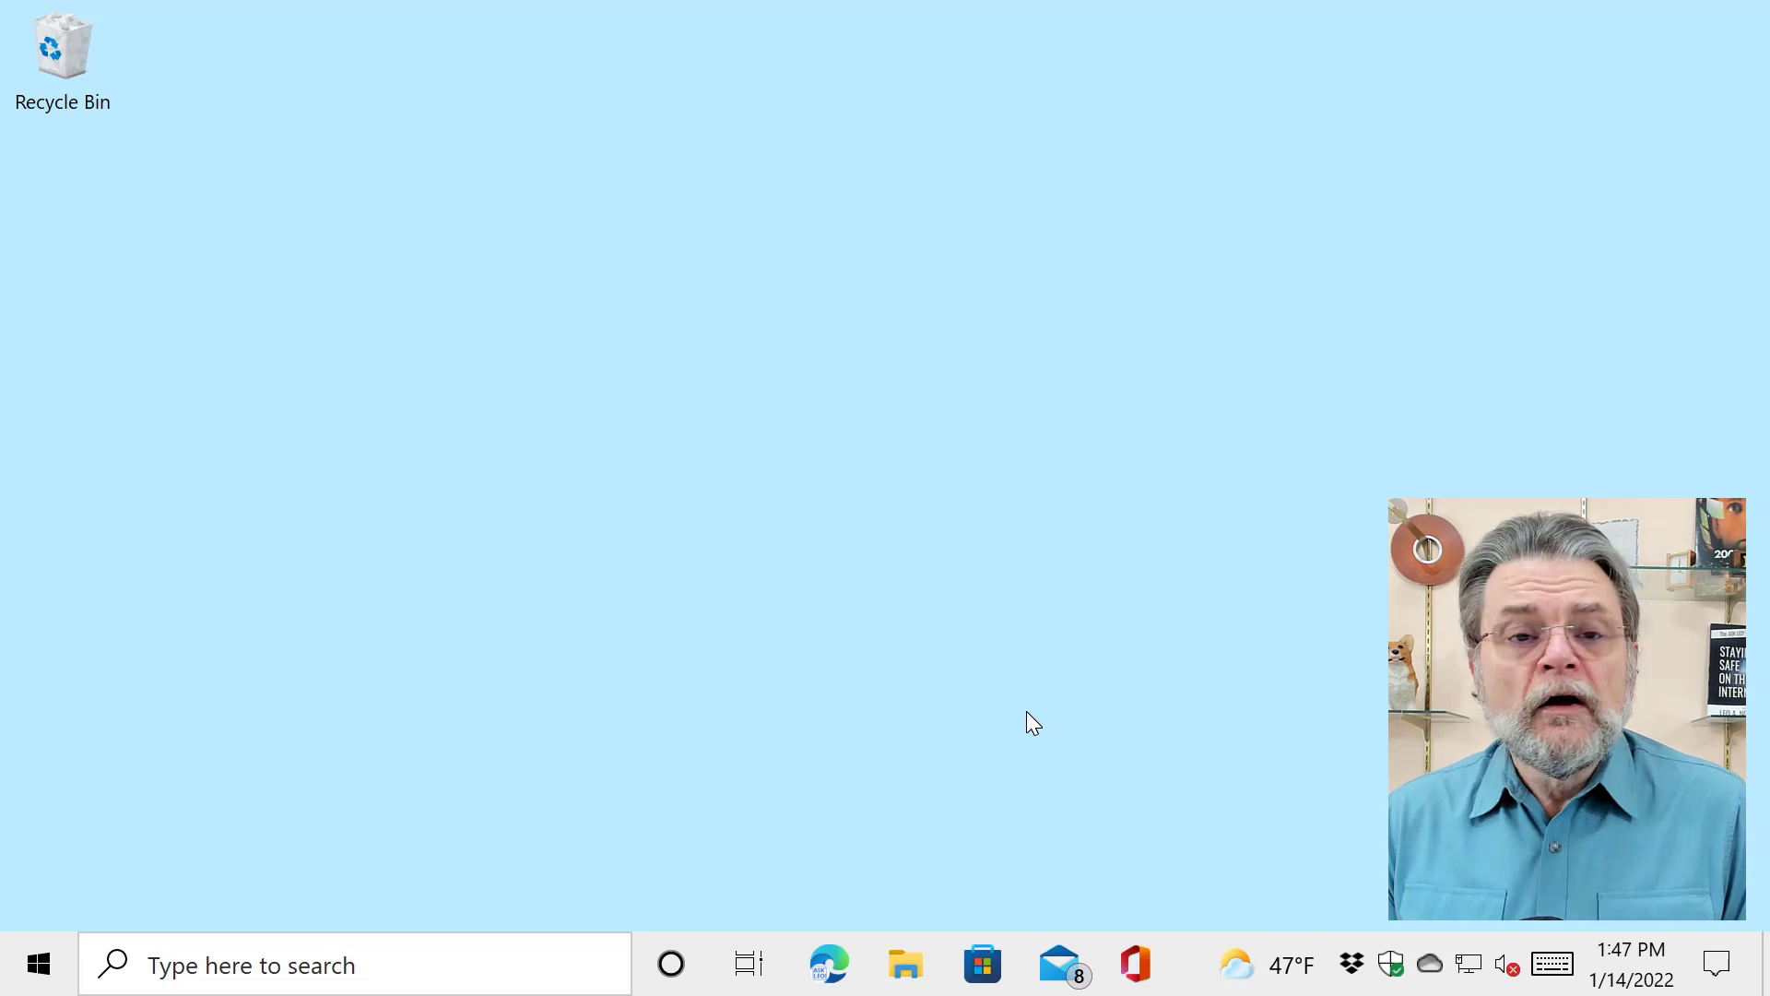
Open File Explorer and turn on File name extensions in the View settings.
click(908, 966)
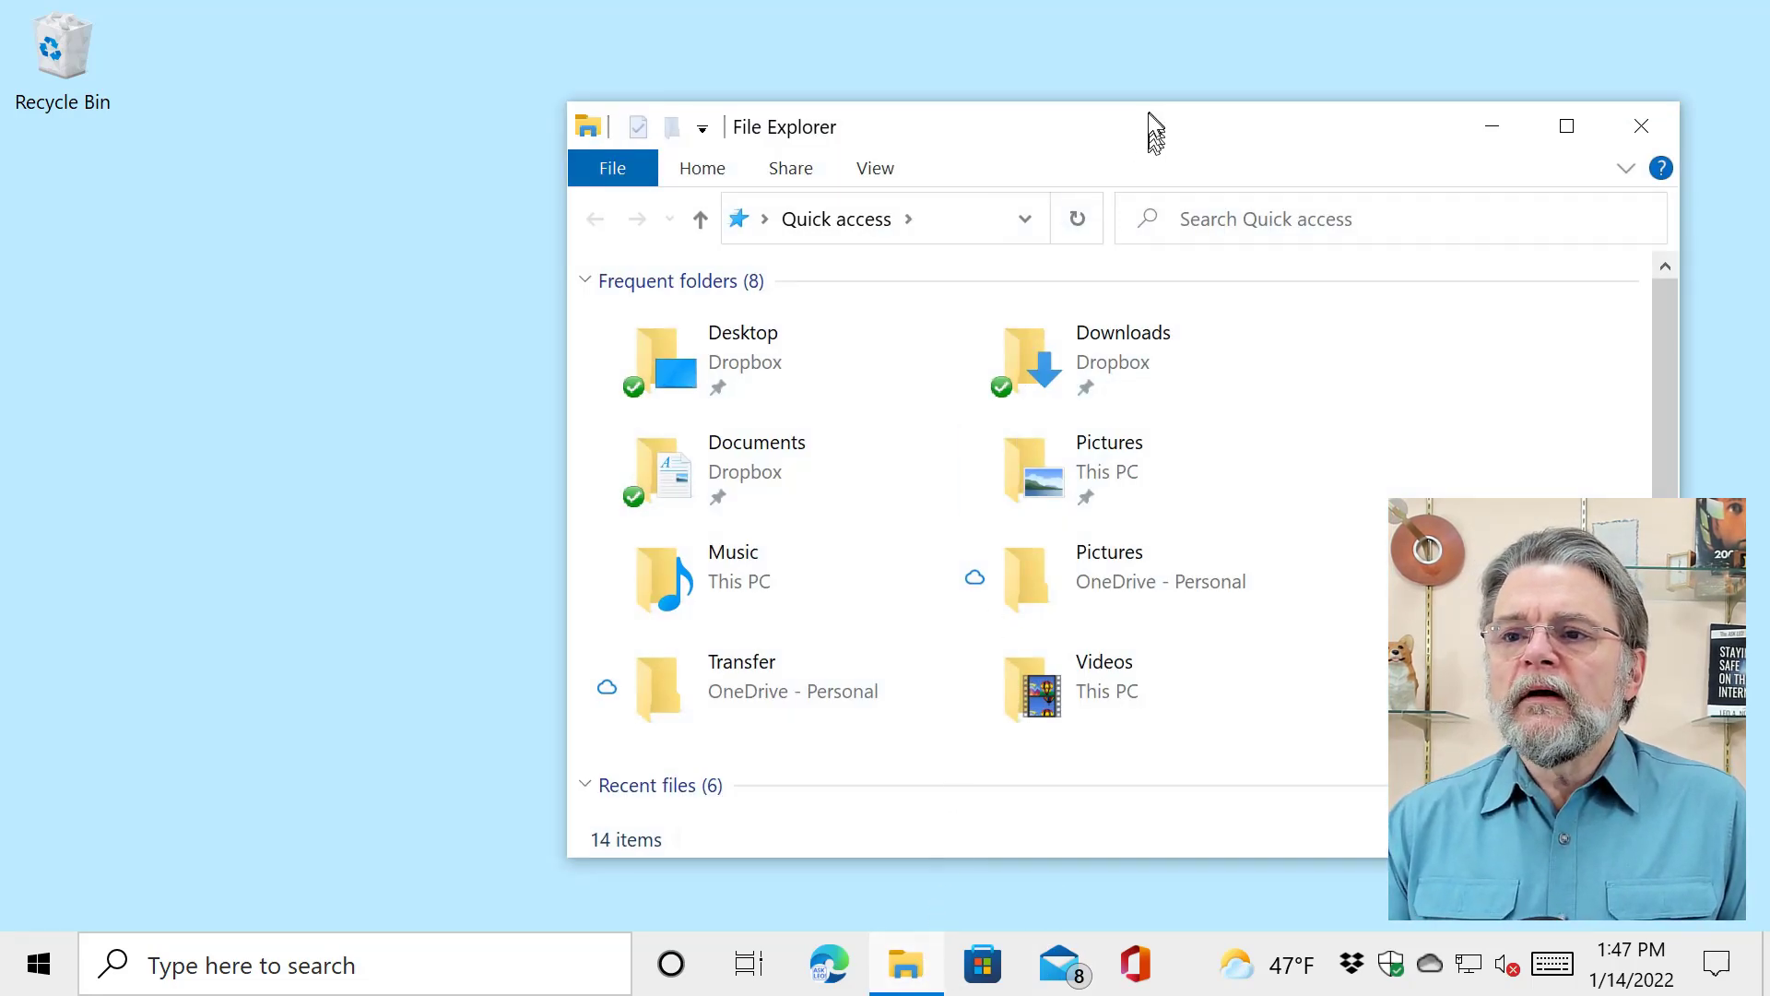
drag(1148, 114, 919, 94)
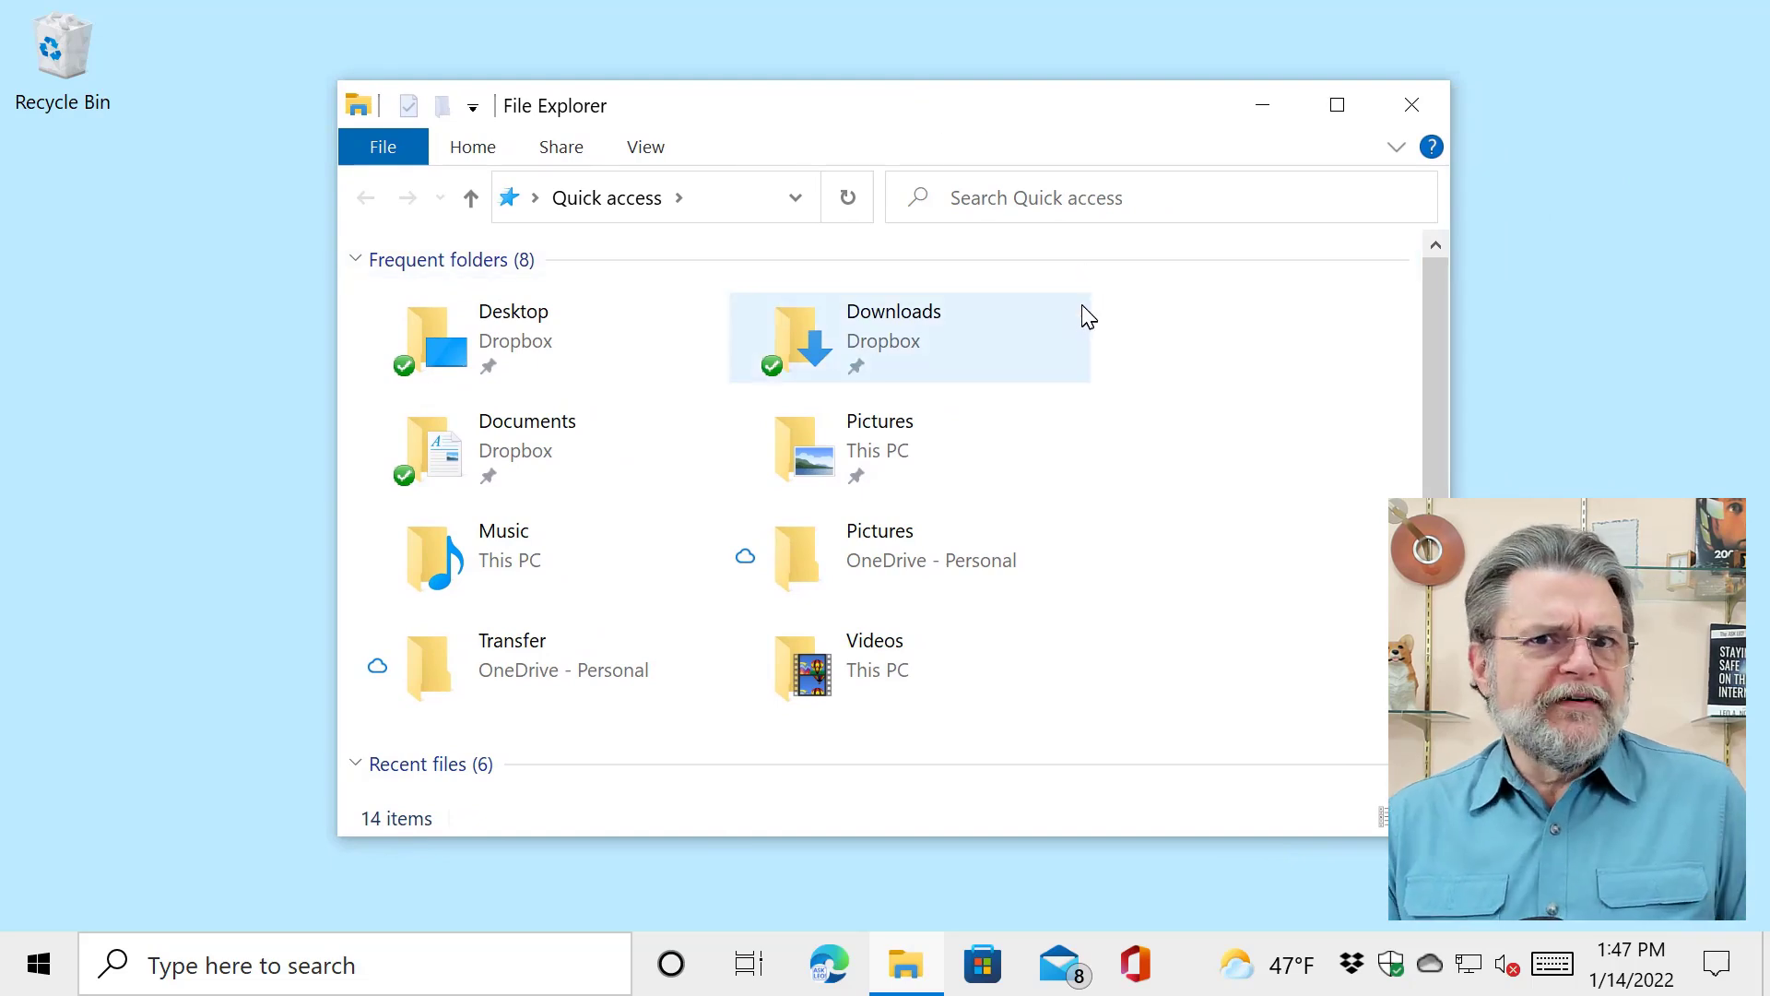
click(645, 146)
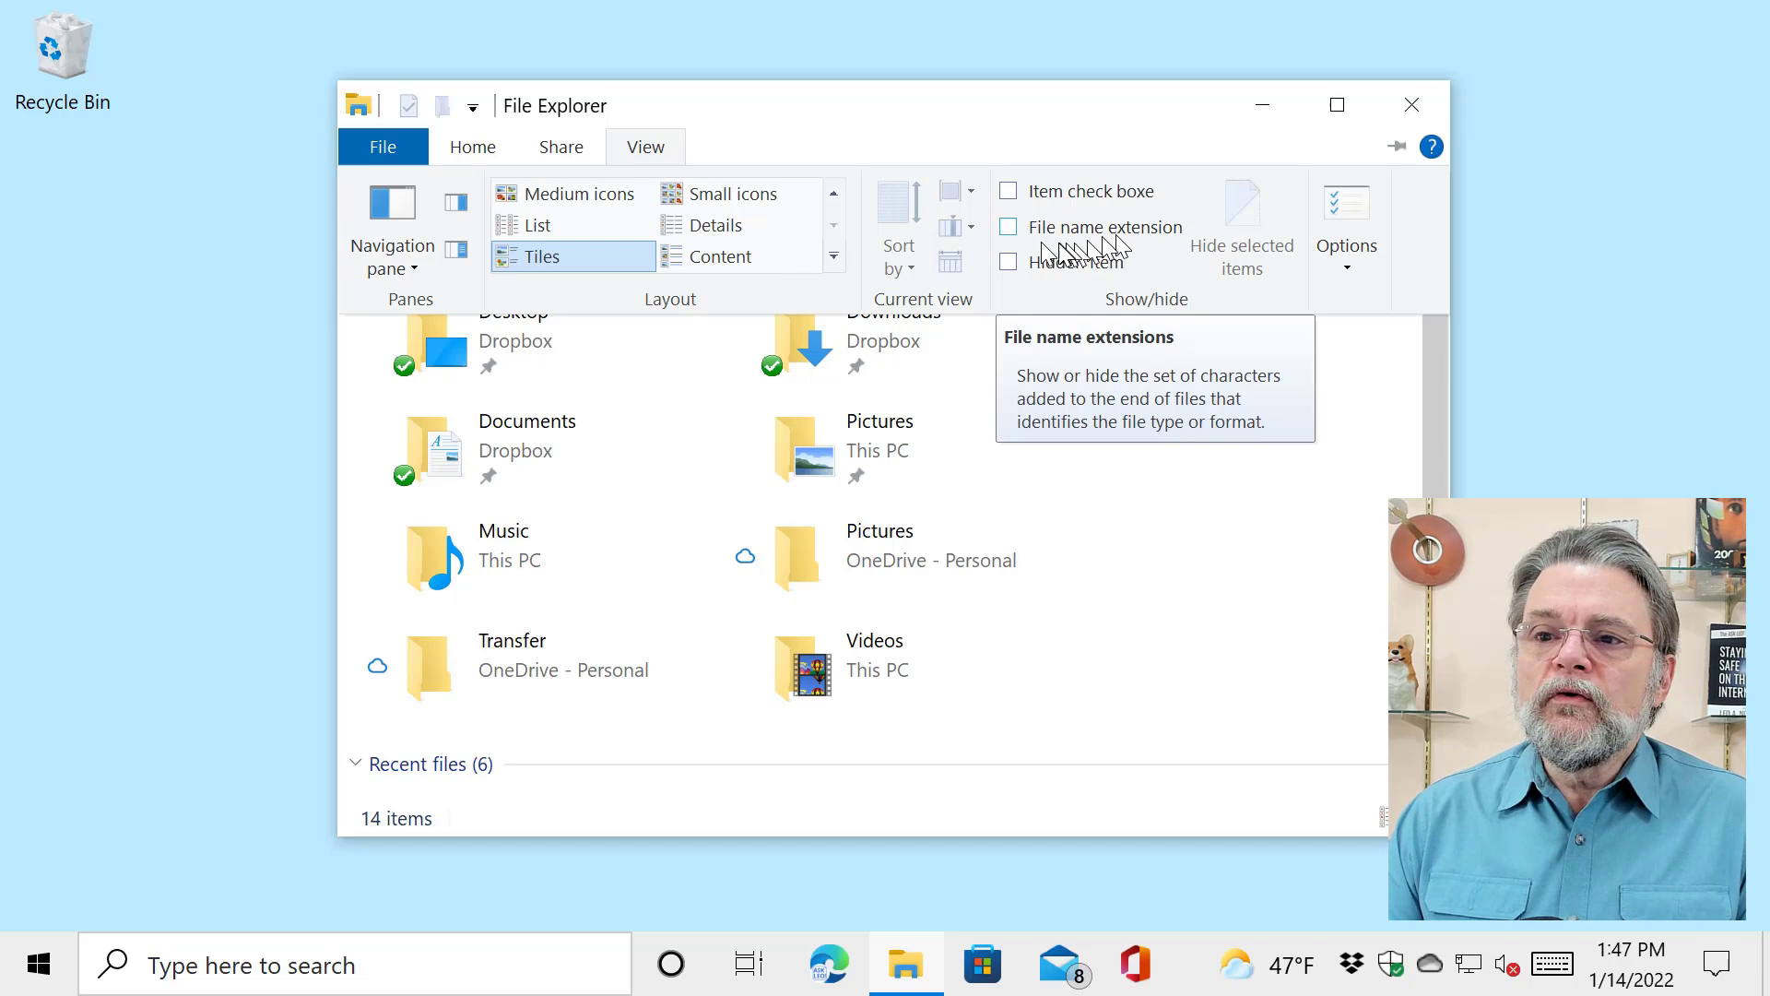
click(1012, 227)
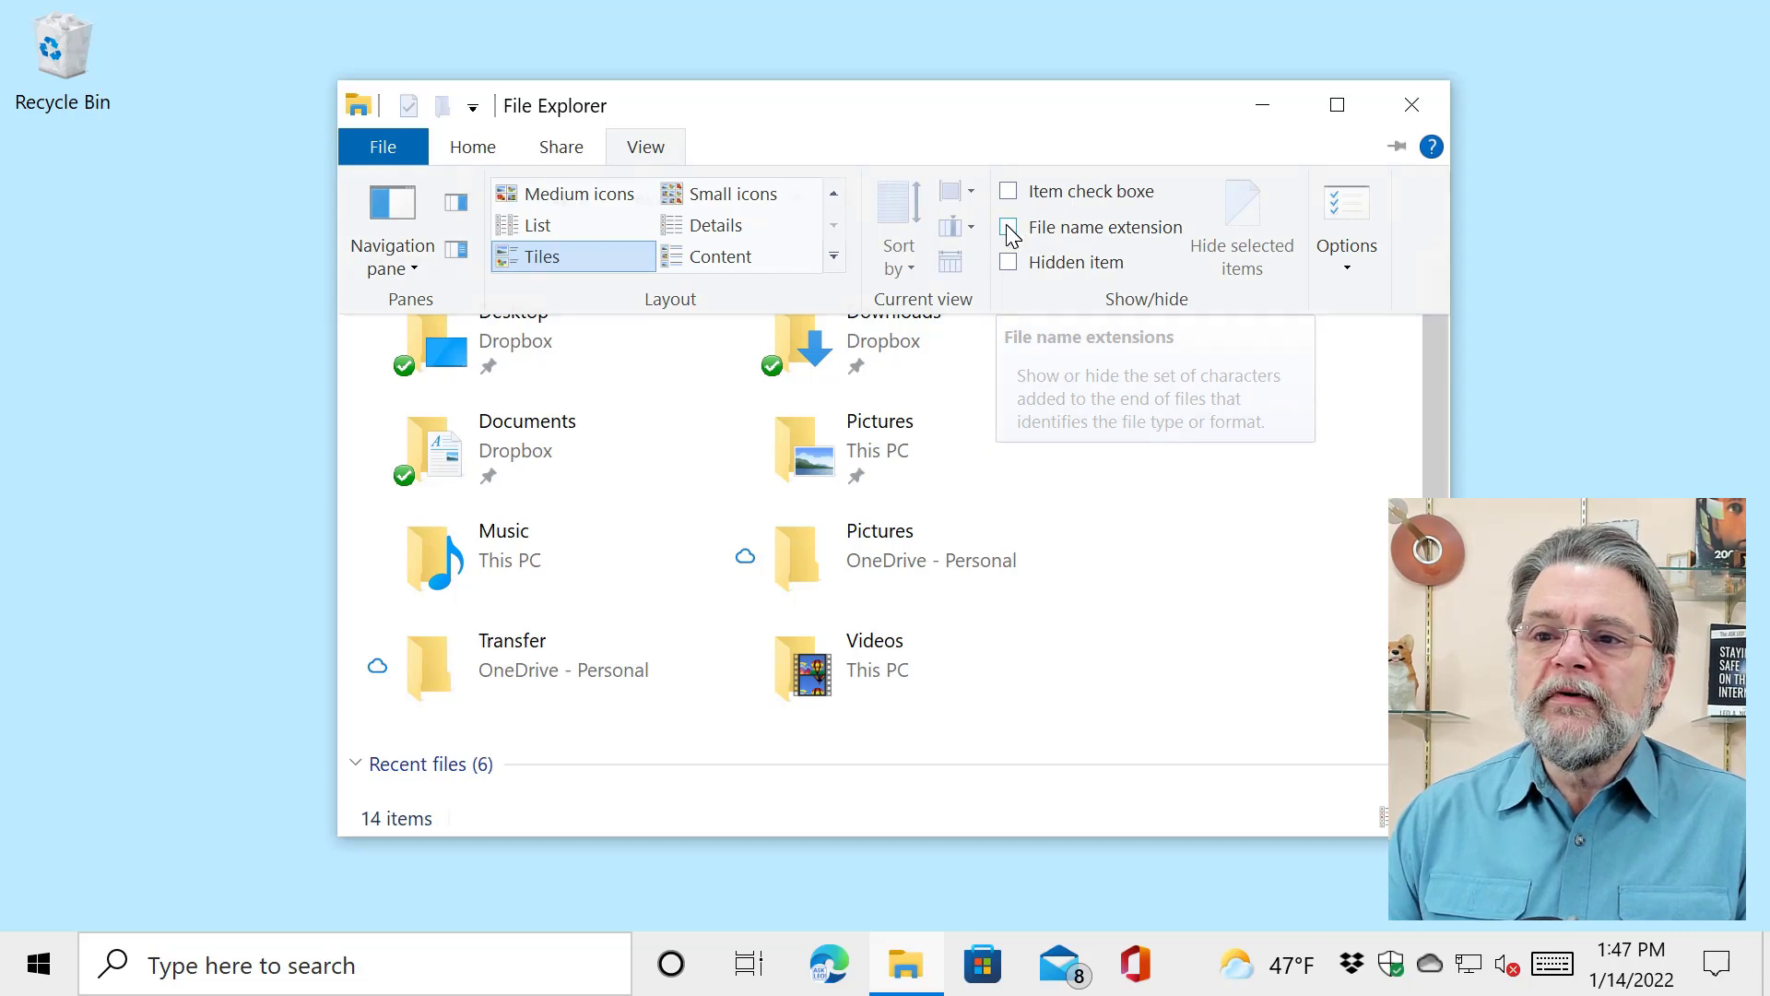
click(649, 150)
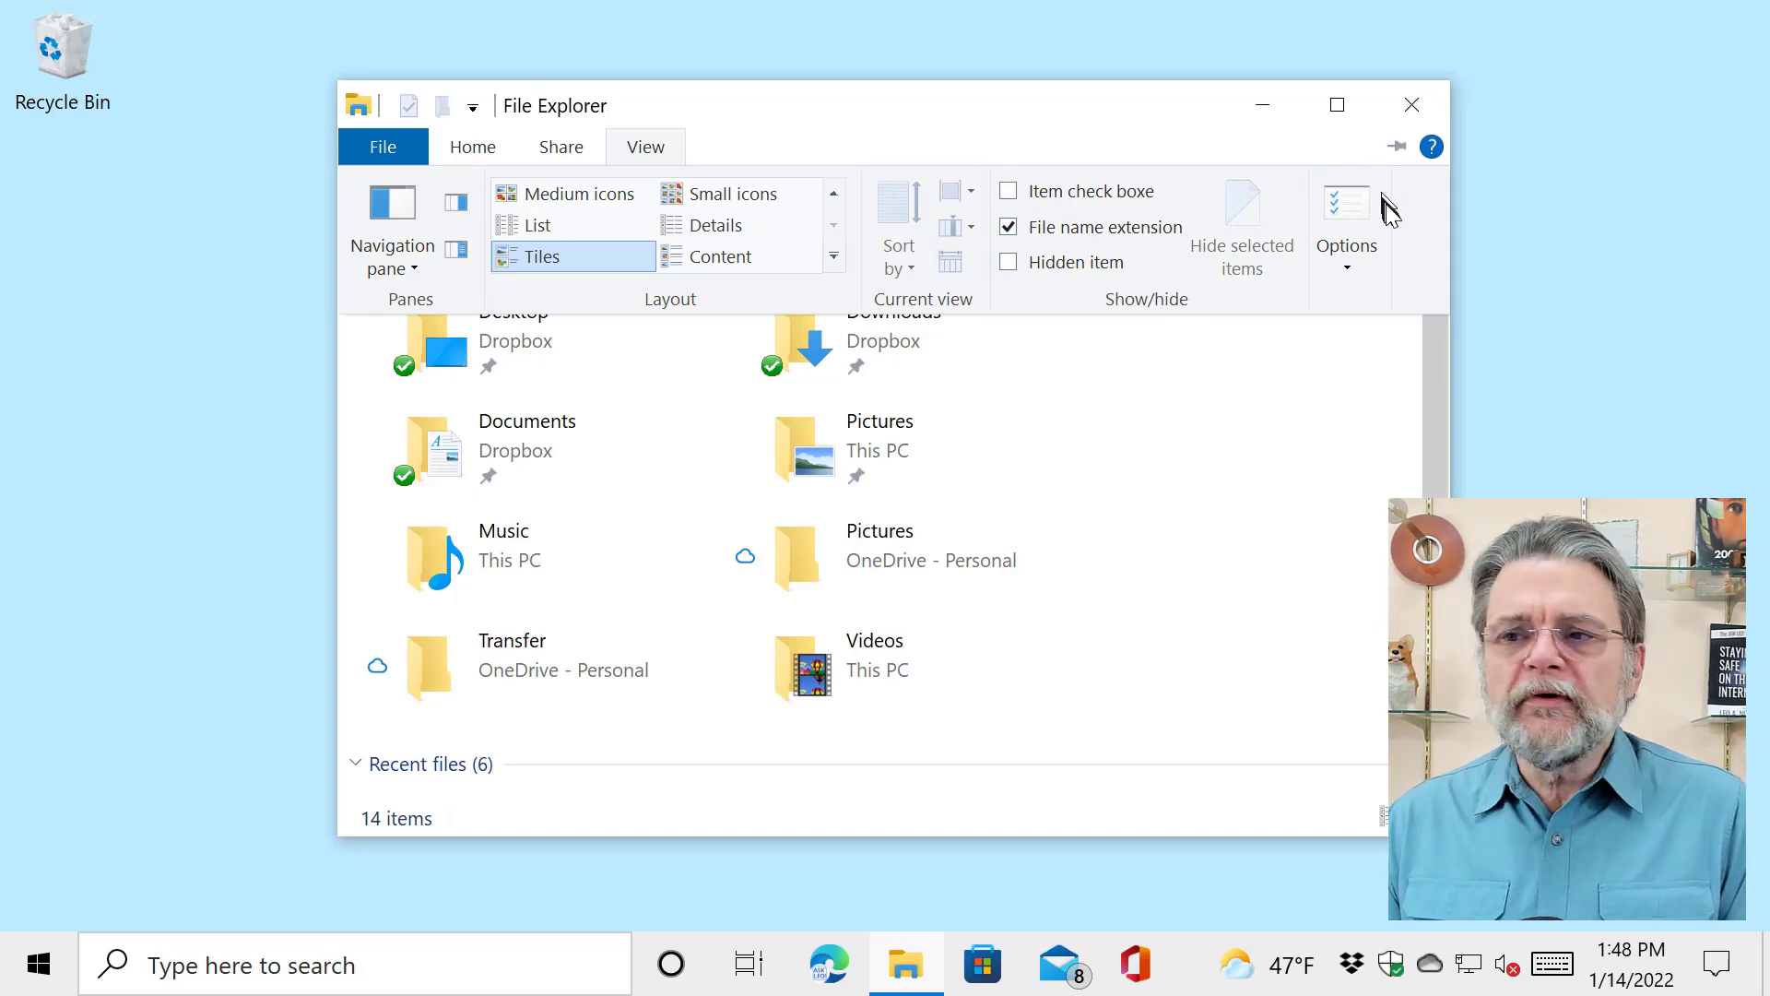
click(1349, 264)
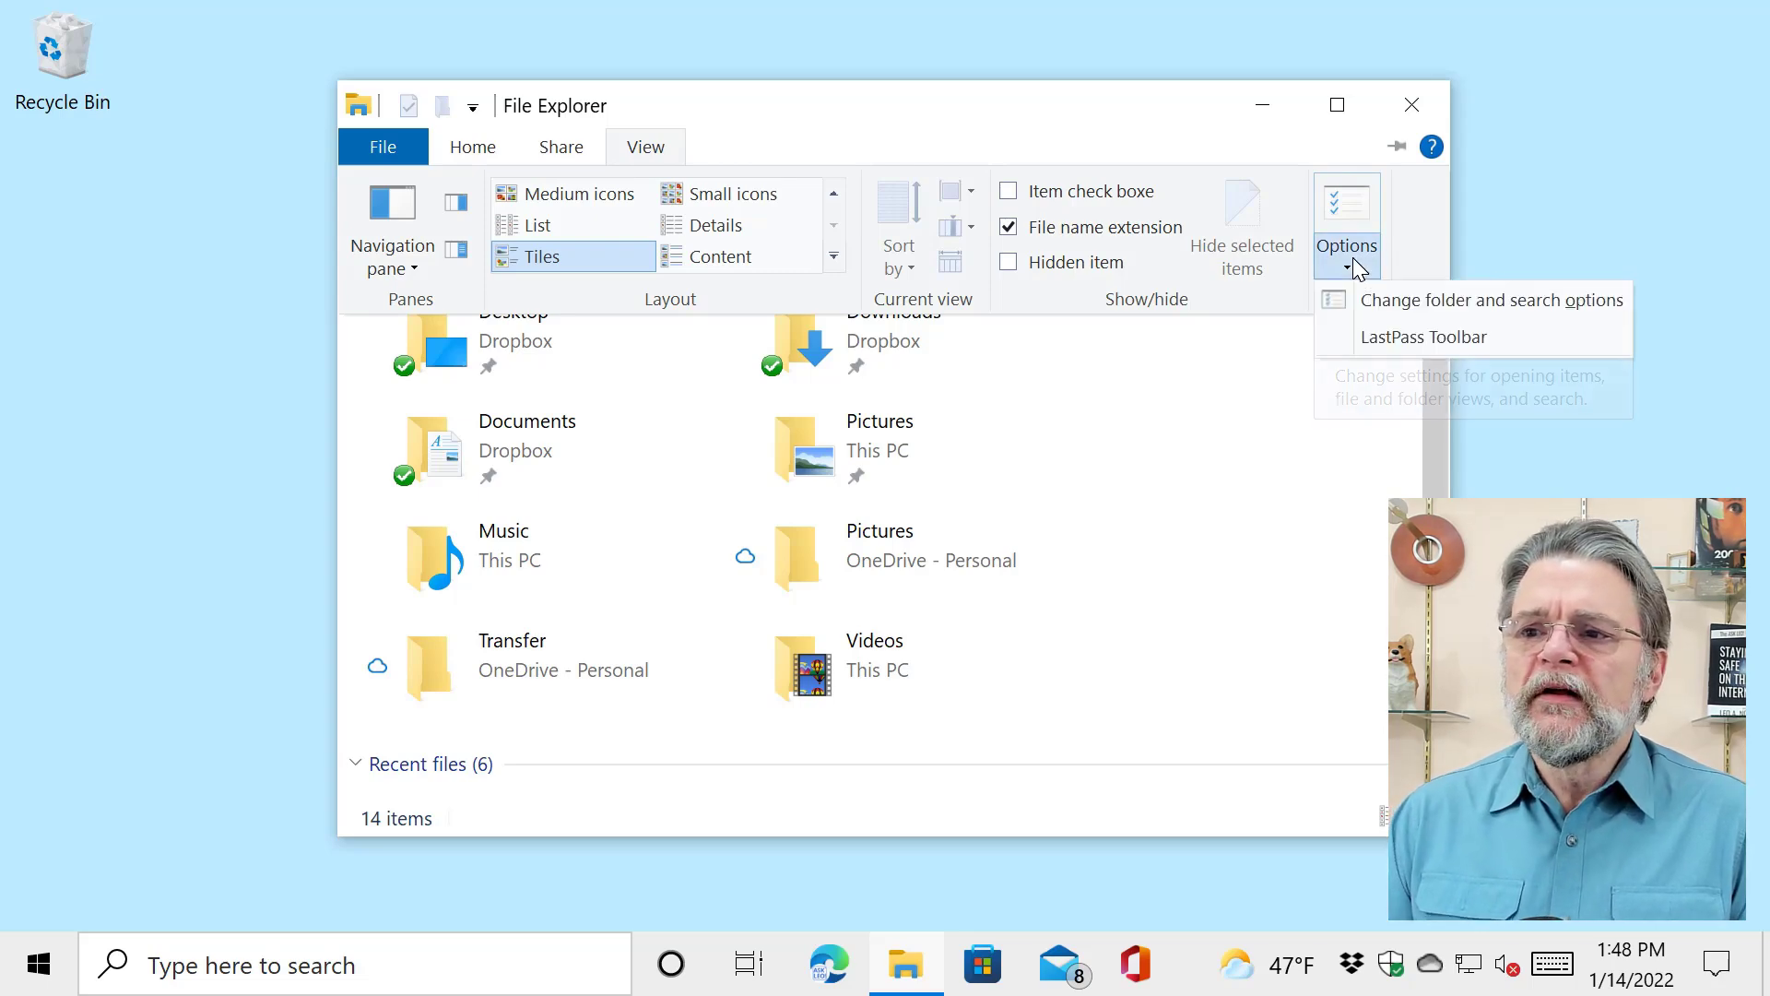
click(1444, 299)
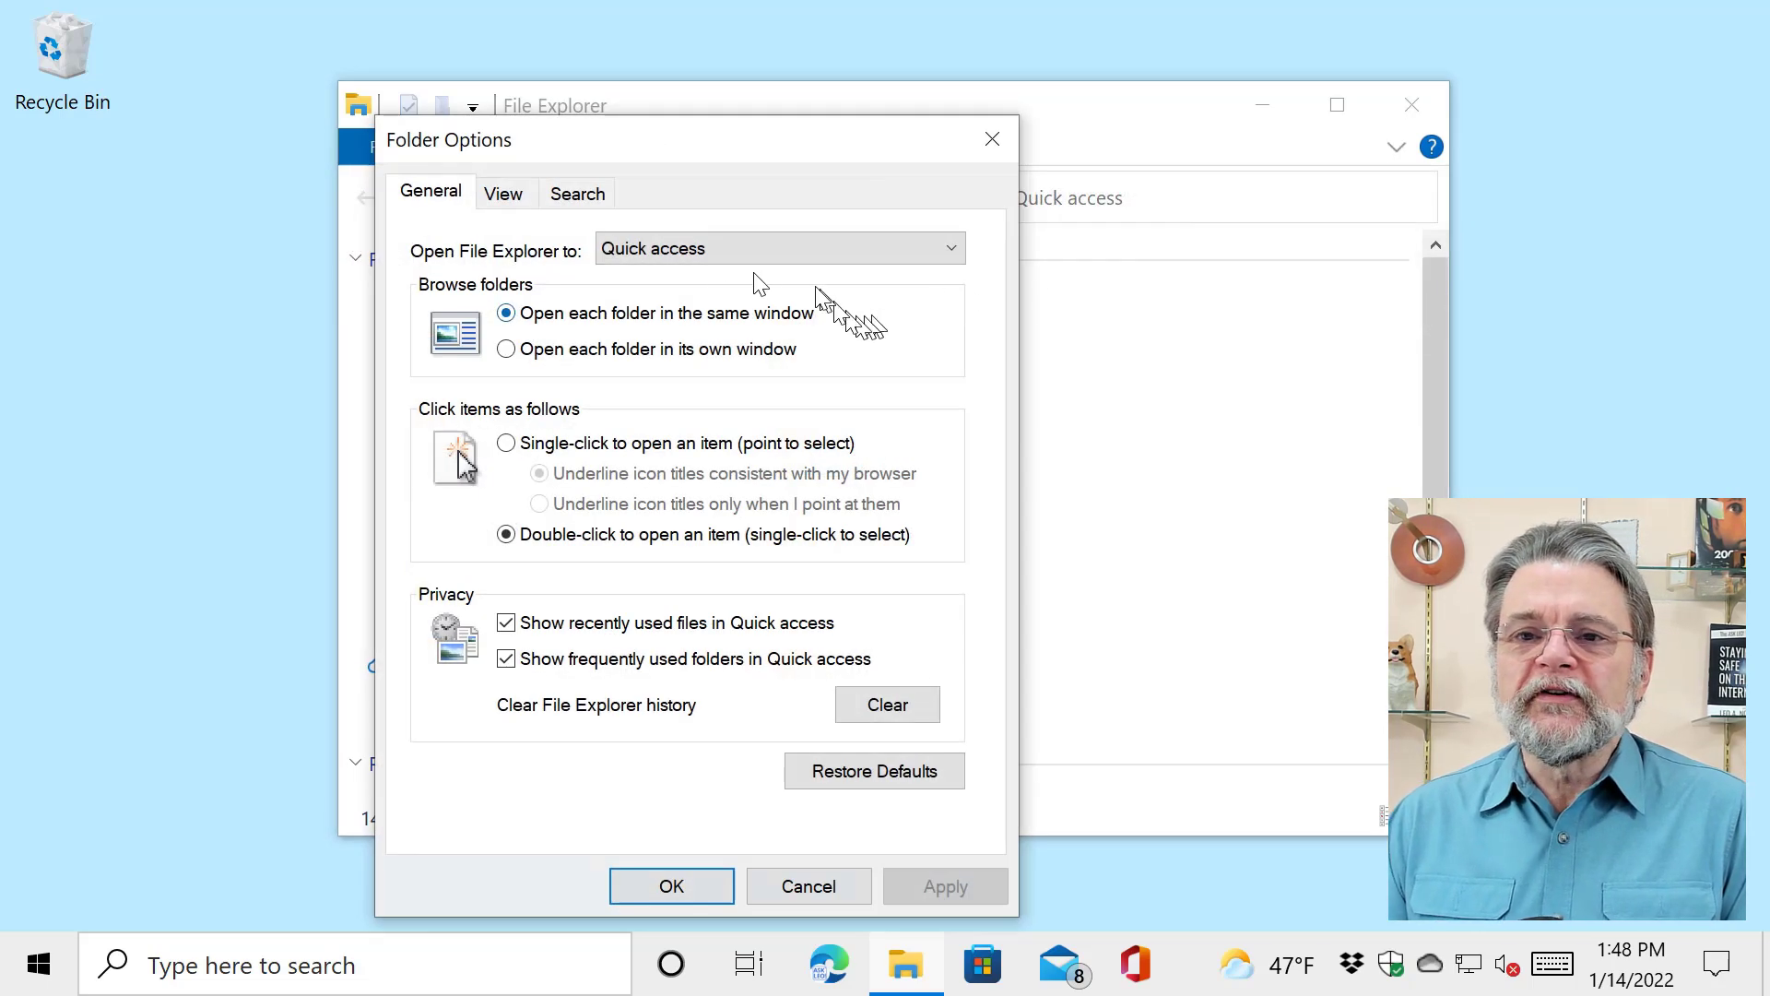
click(509, 198)
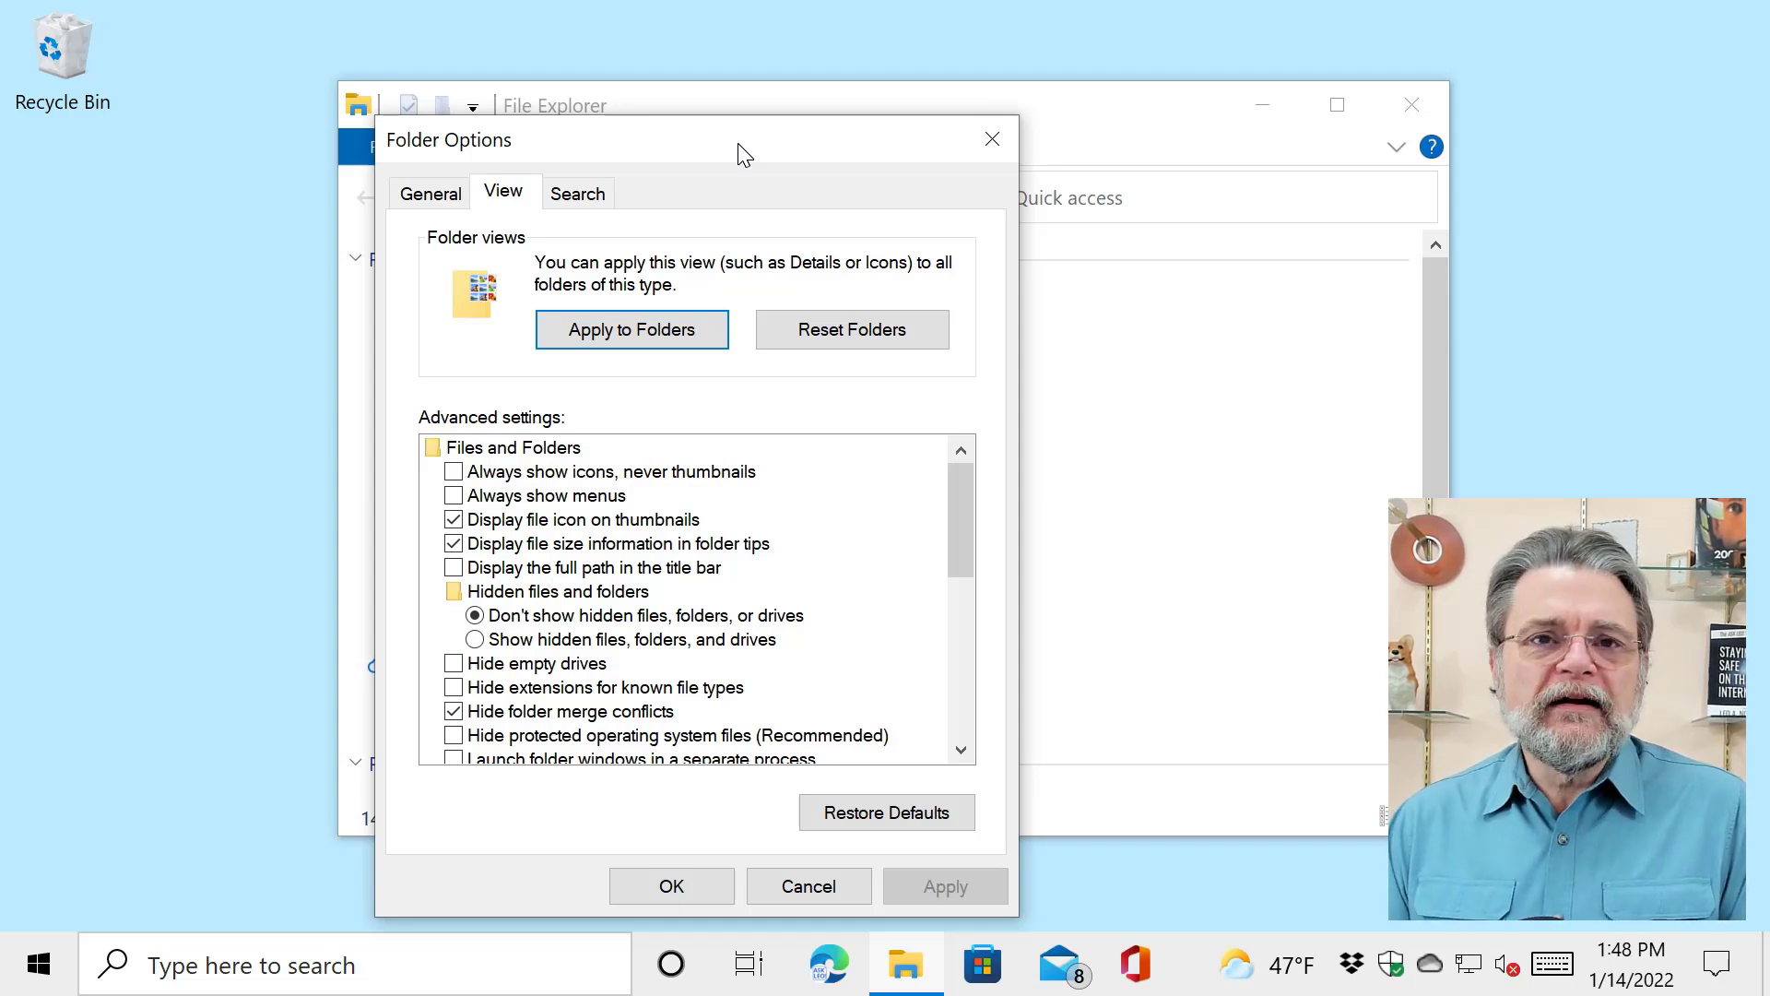
click(994, 140)
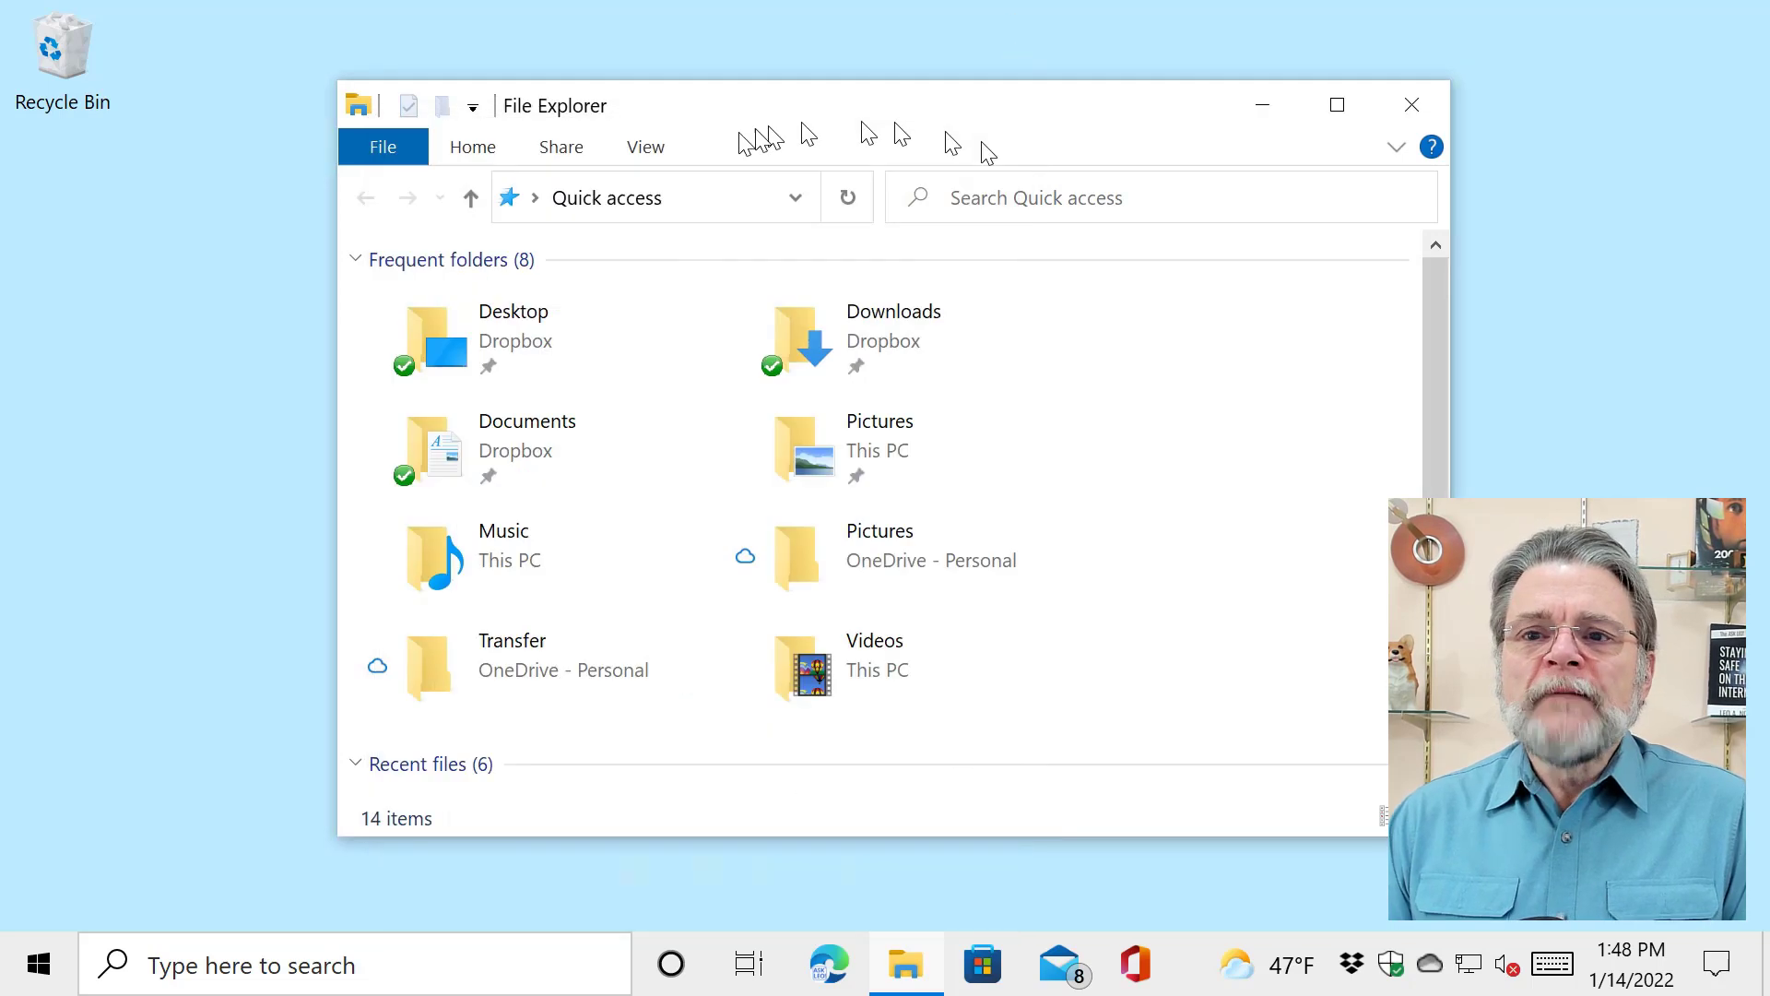
click(670, 149)
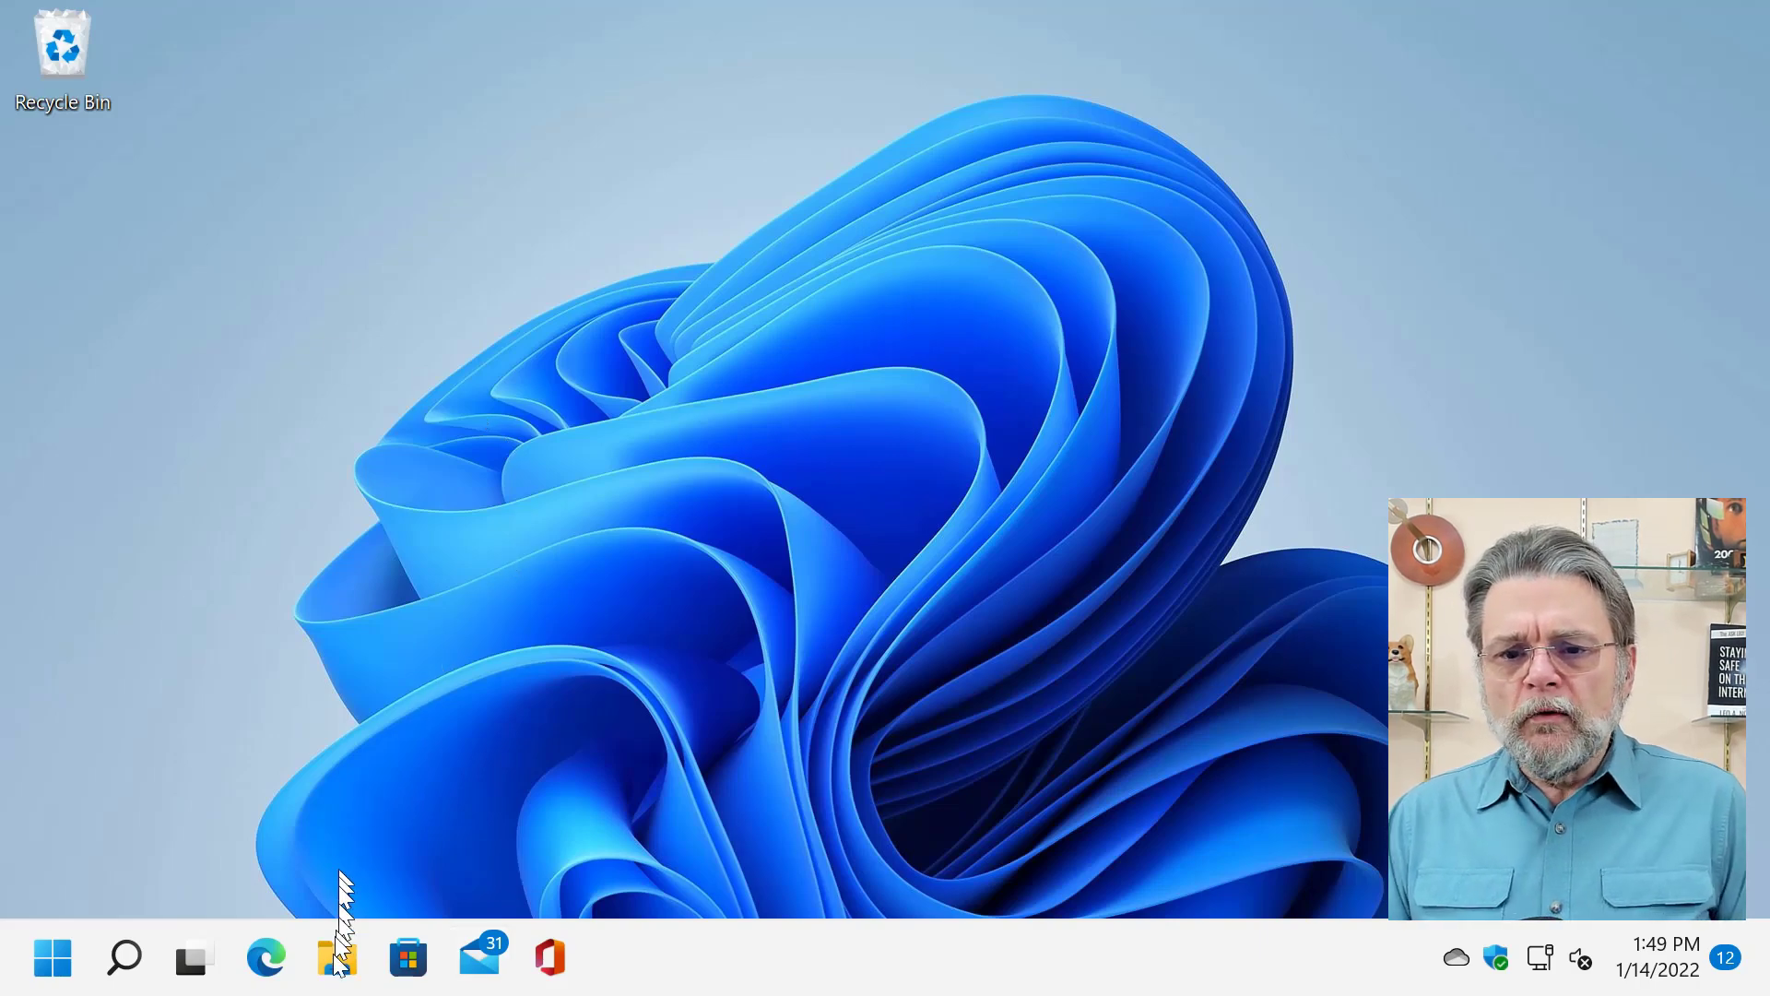
click(337, 957)
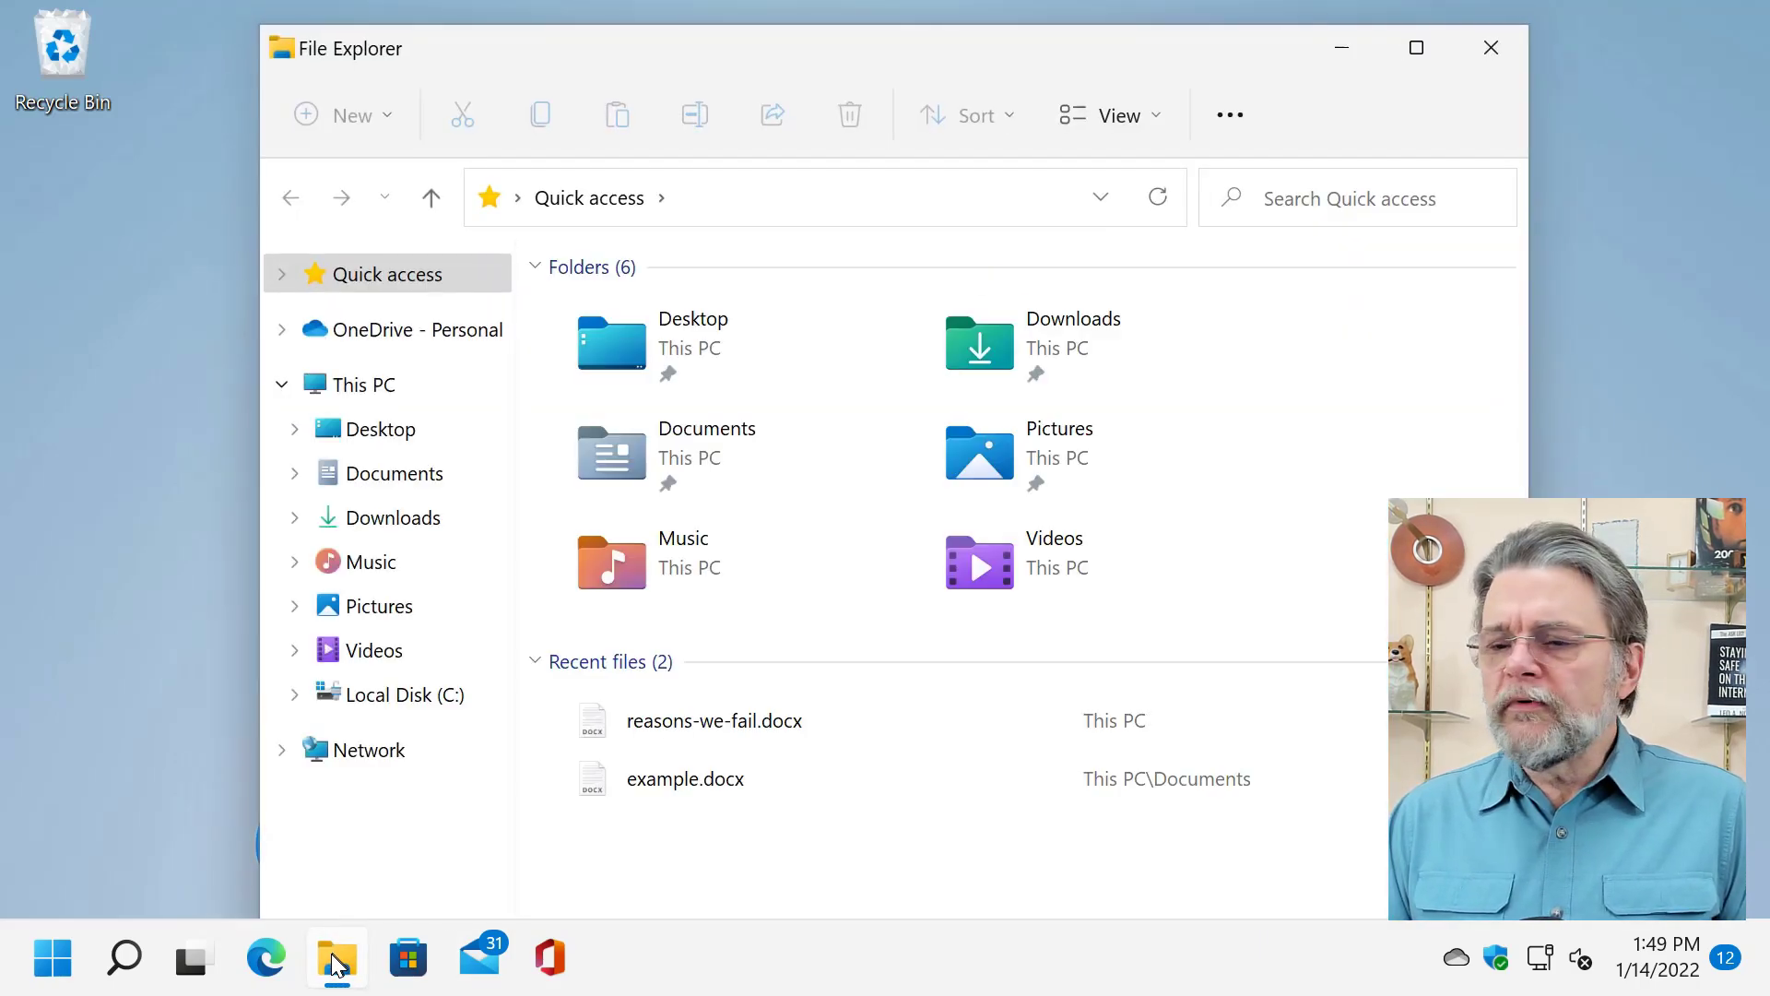
click(1119, 114)
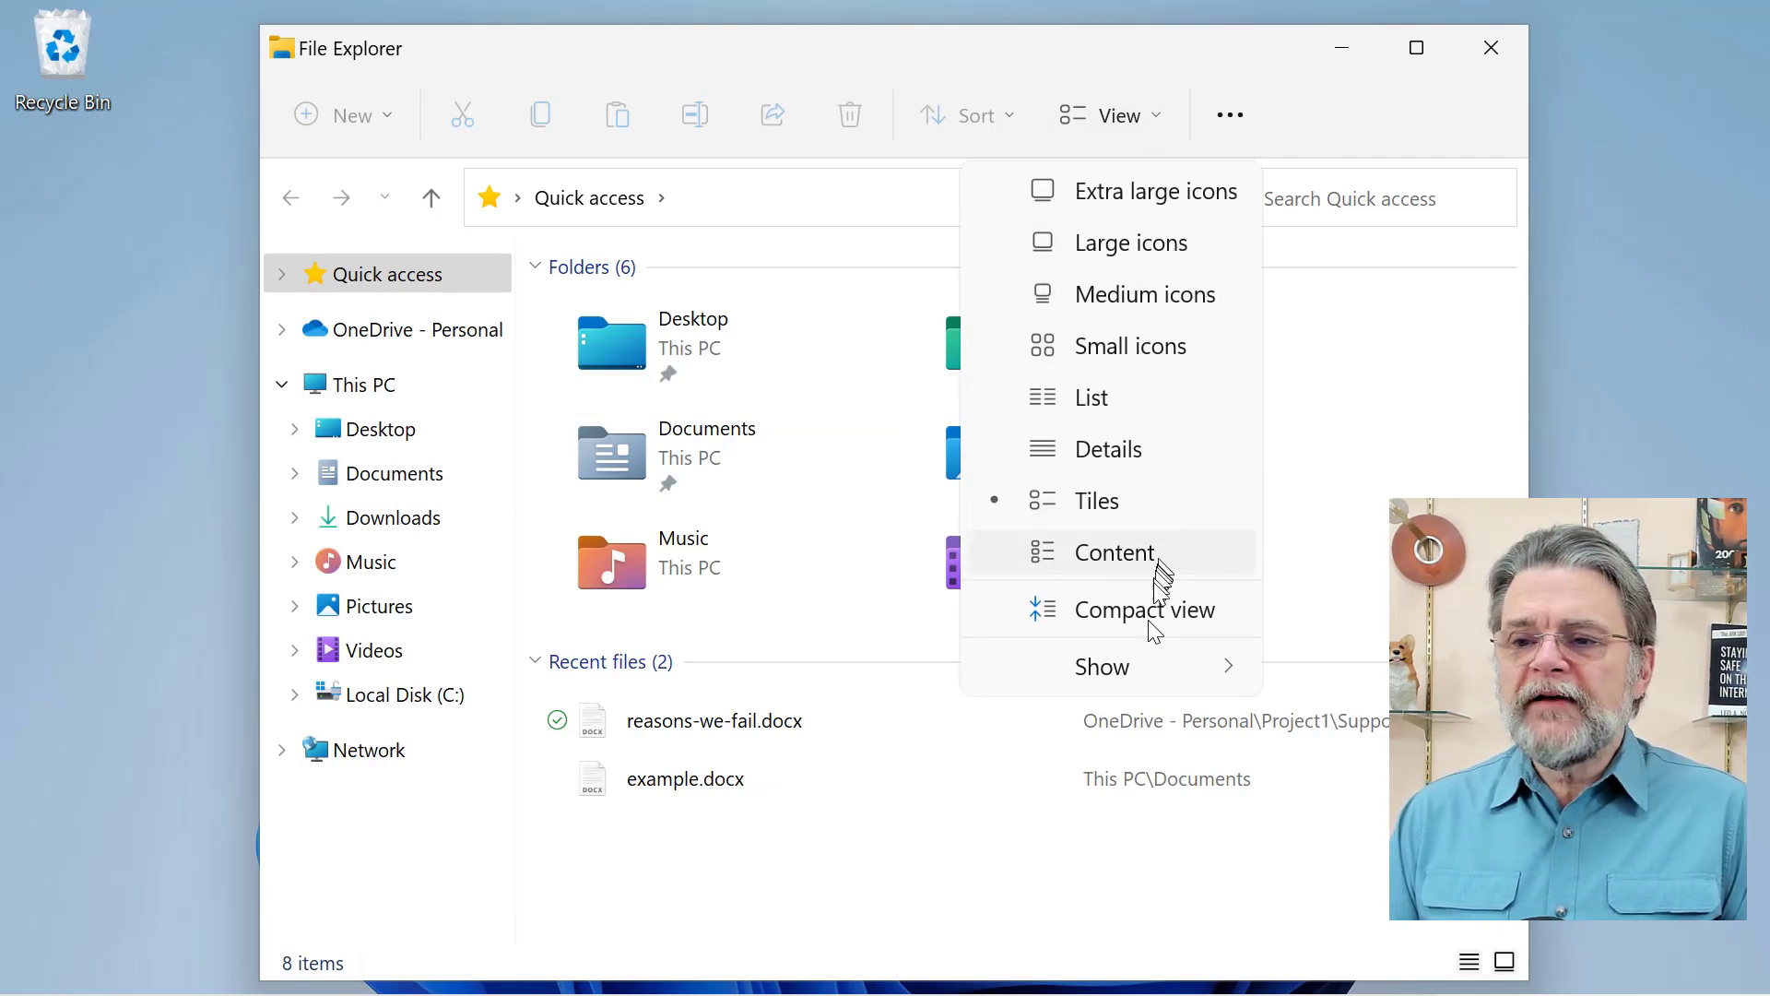
mouse_move(1107, 668)
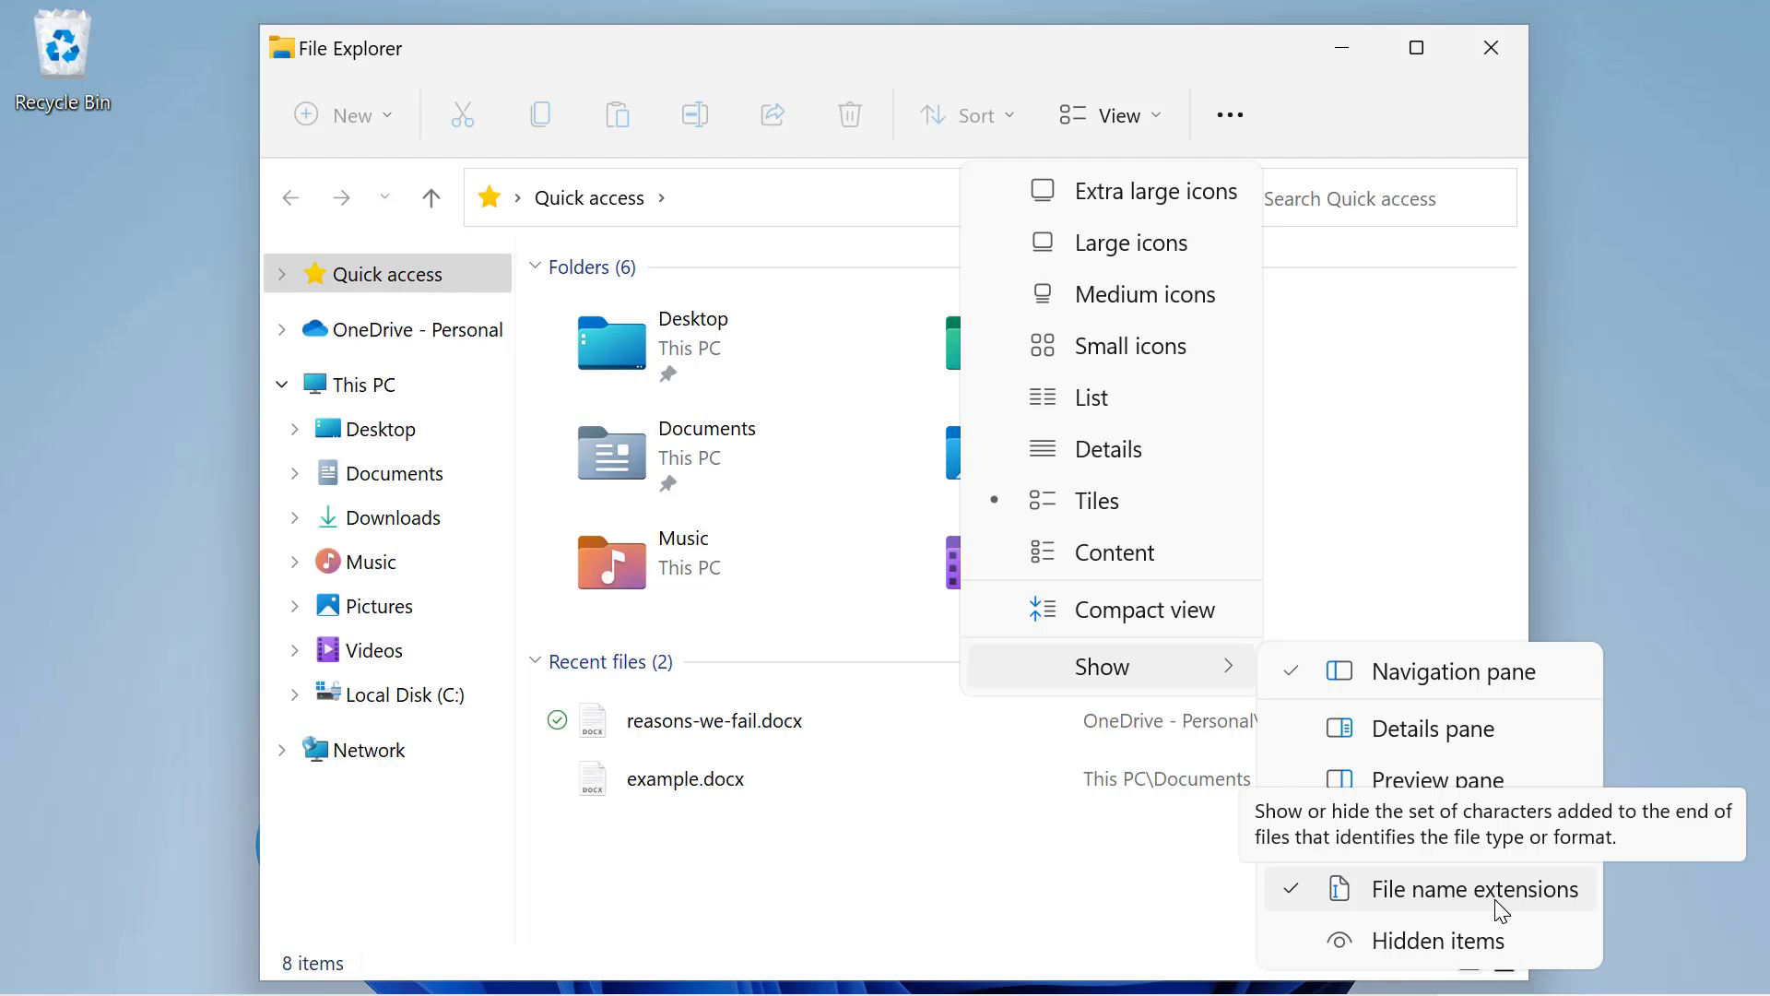
click(1229, 115)
click(1166, 416)
click(424, 259)
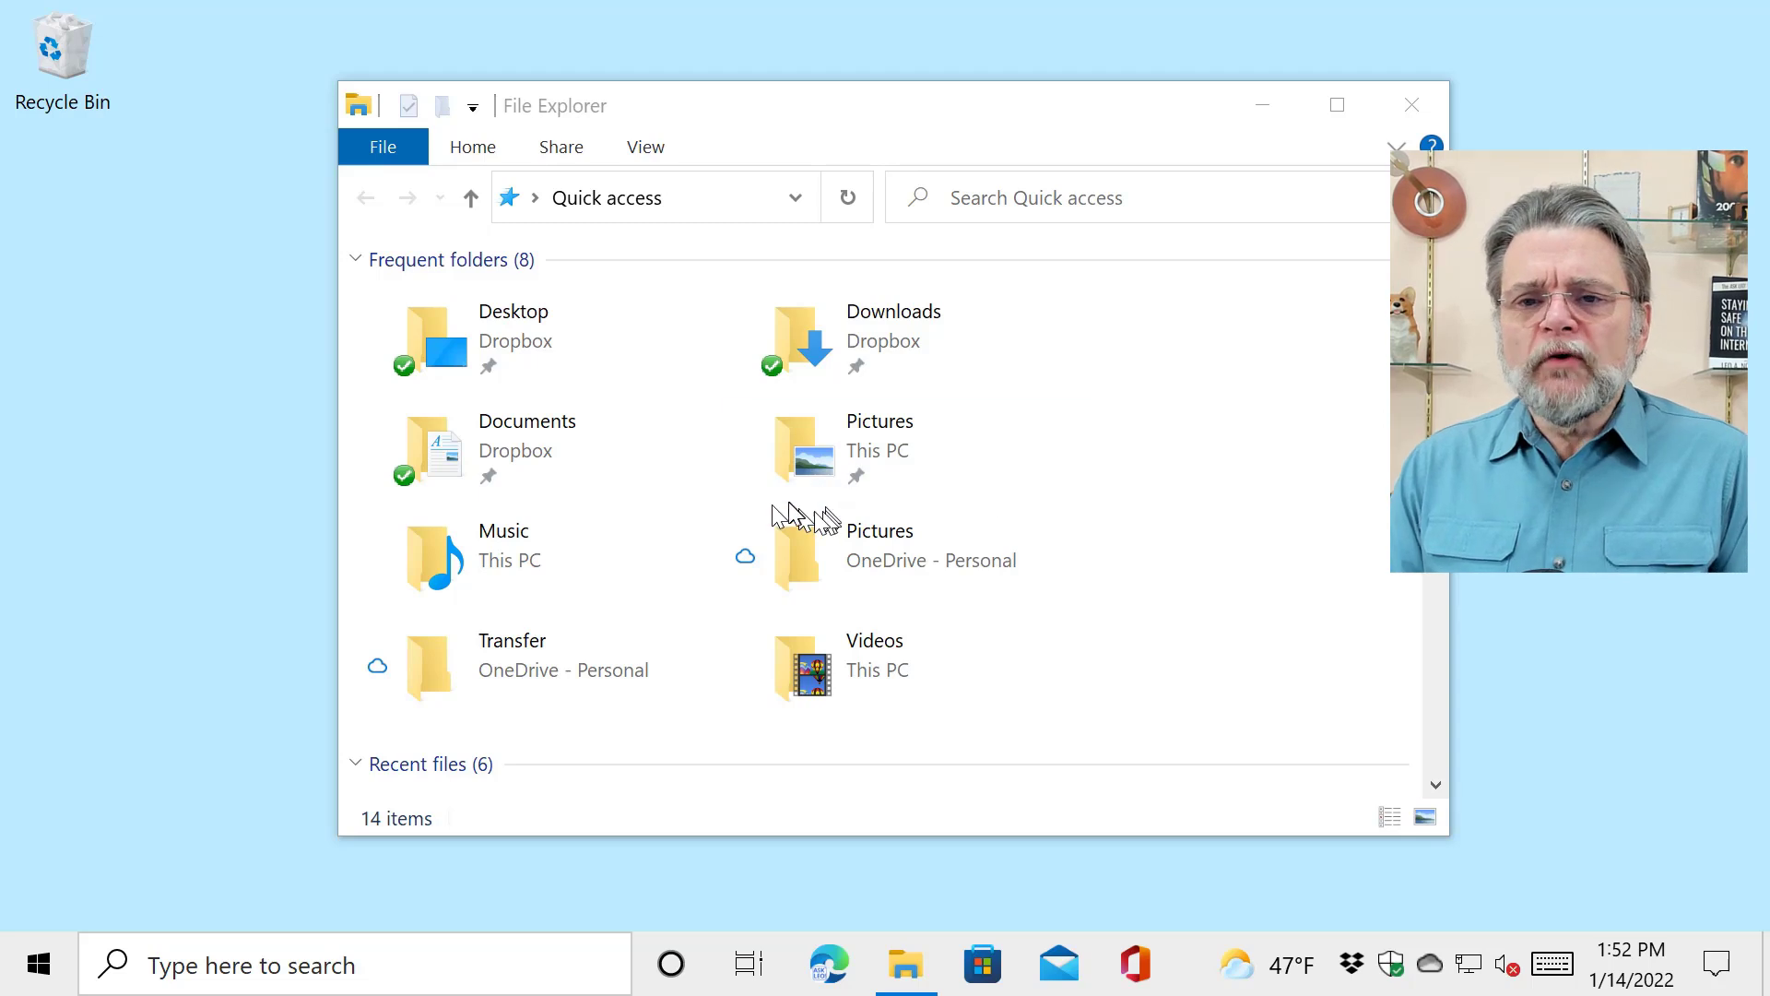
Open the Documents folder and create a new rich text document there.
double_click(533, 446)
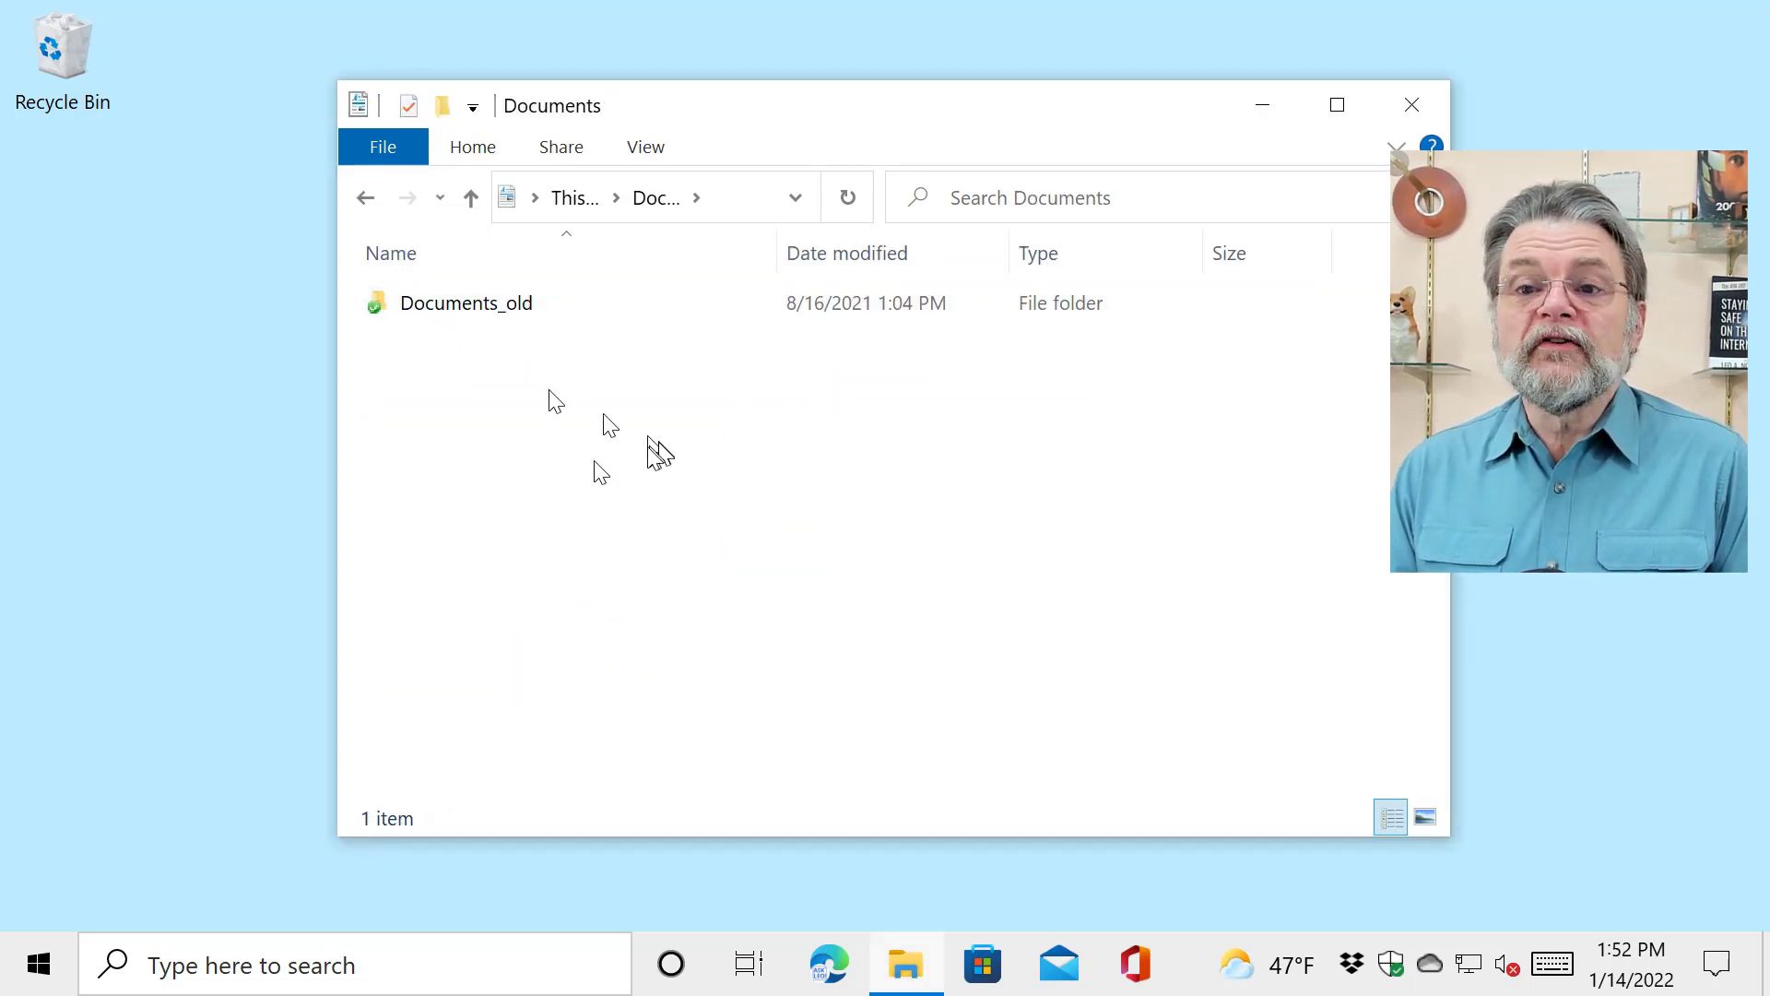
right_click(540, 455)
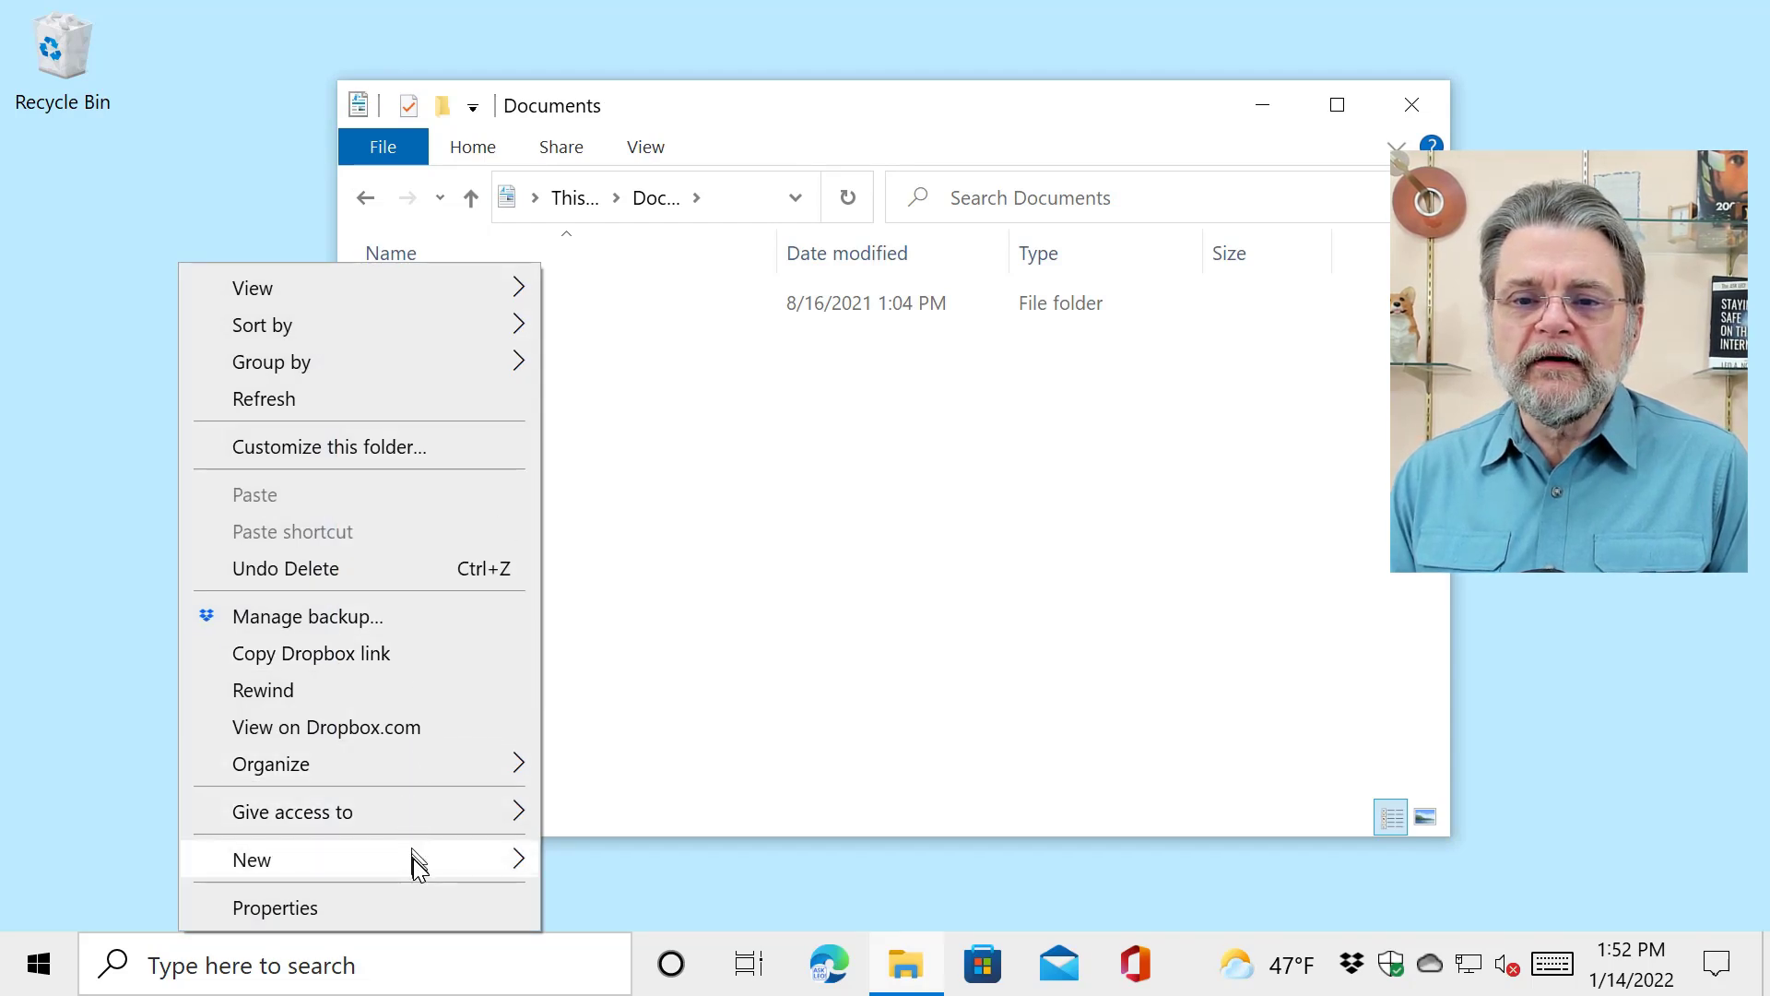
mouse_move(360, 859)
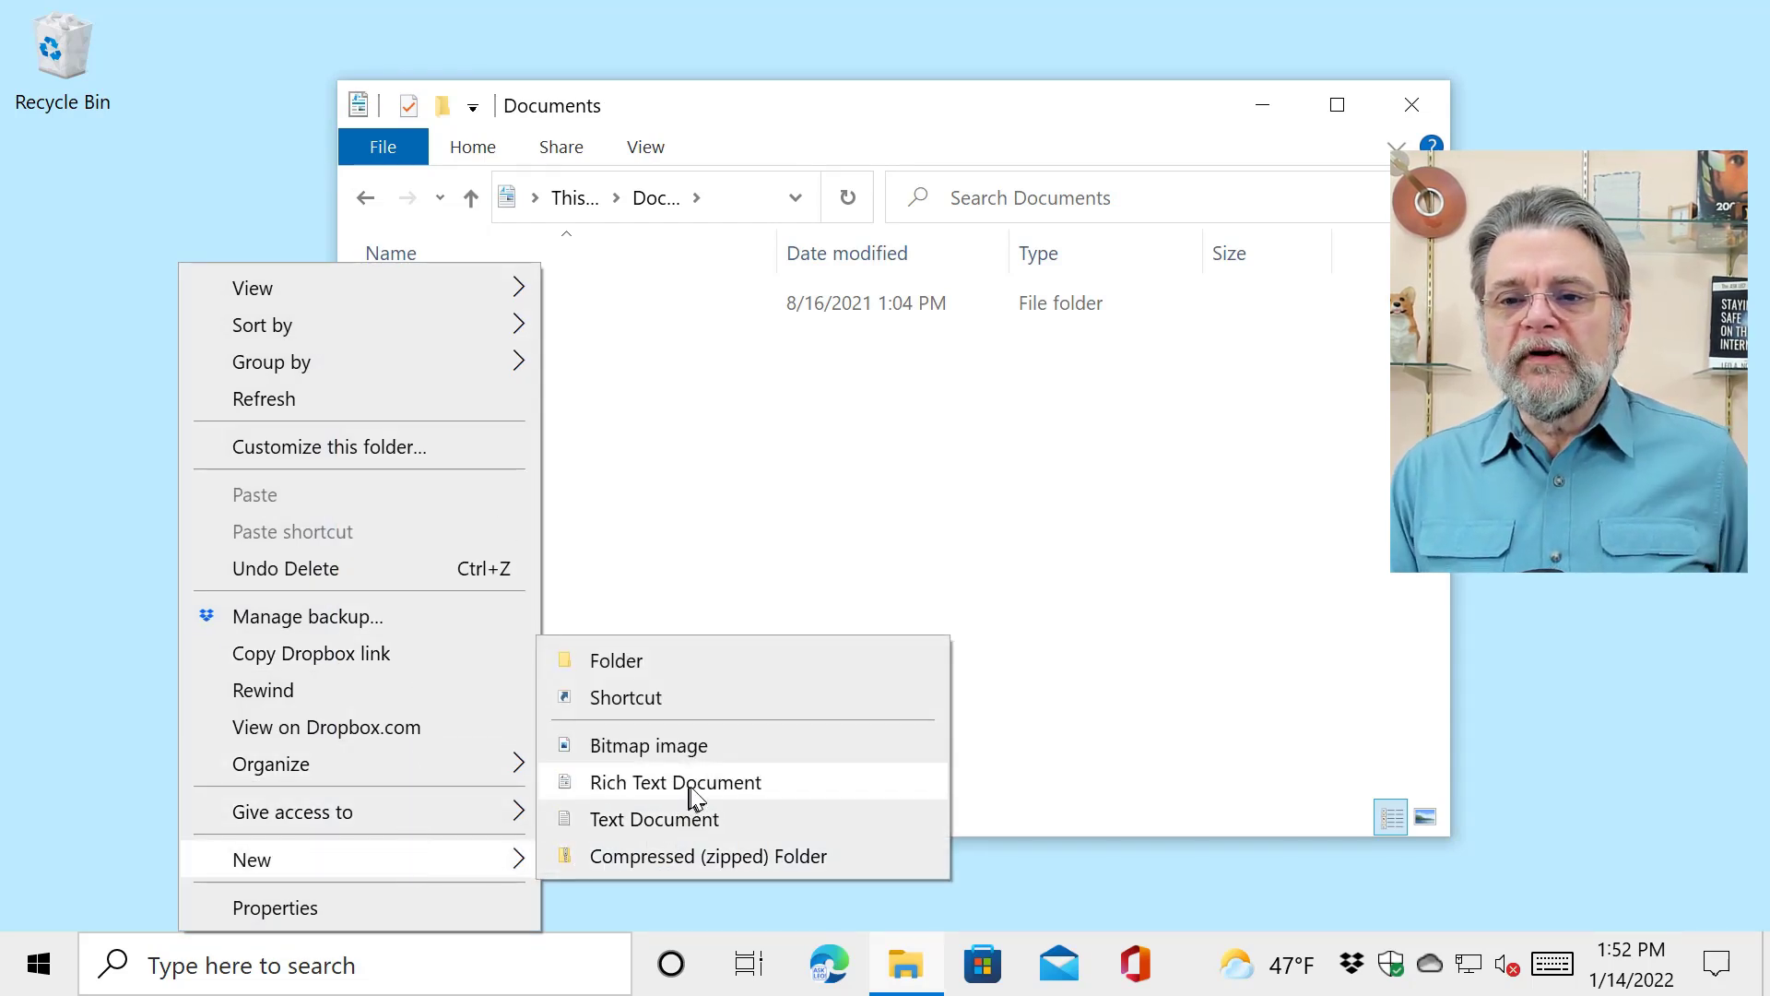
click(691, 791)
text(e.rtf)
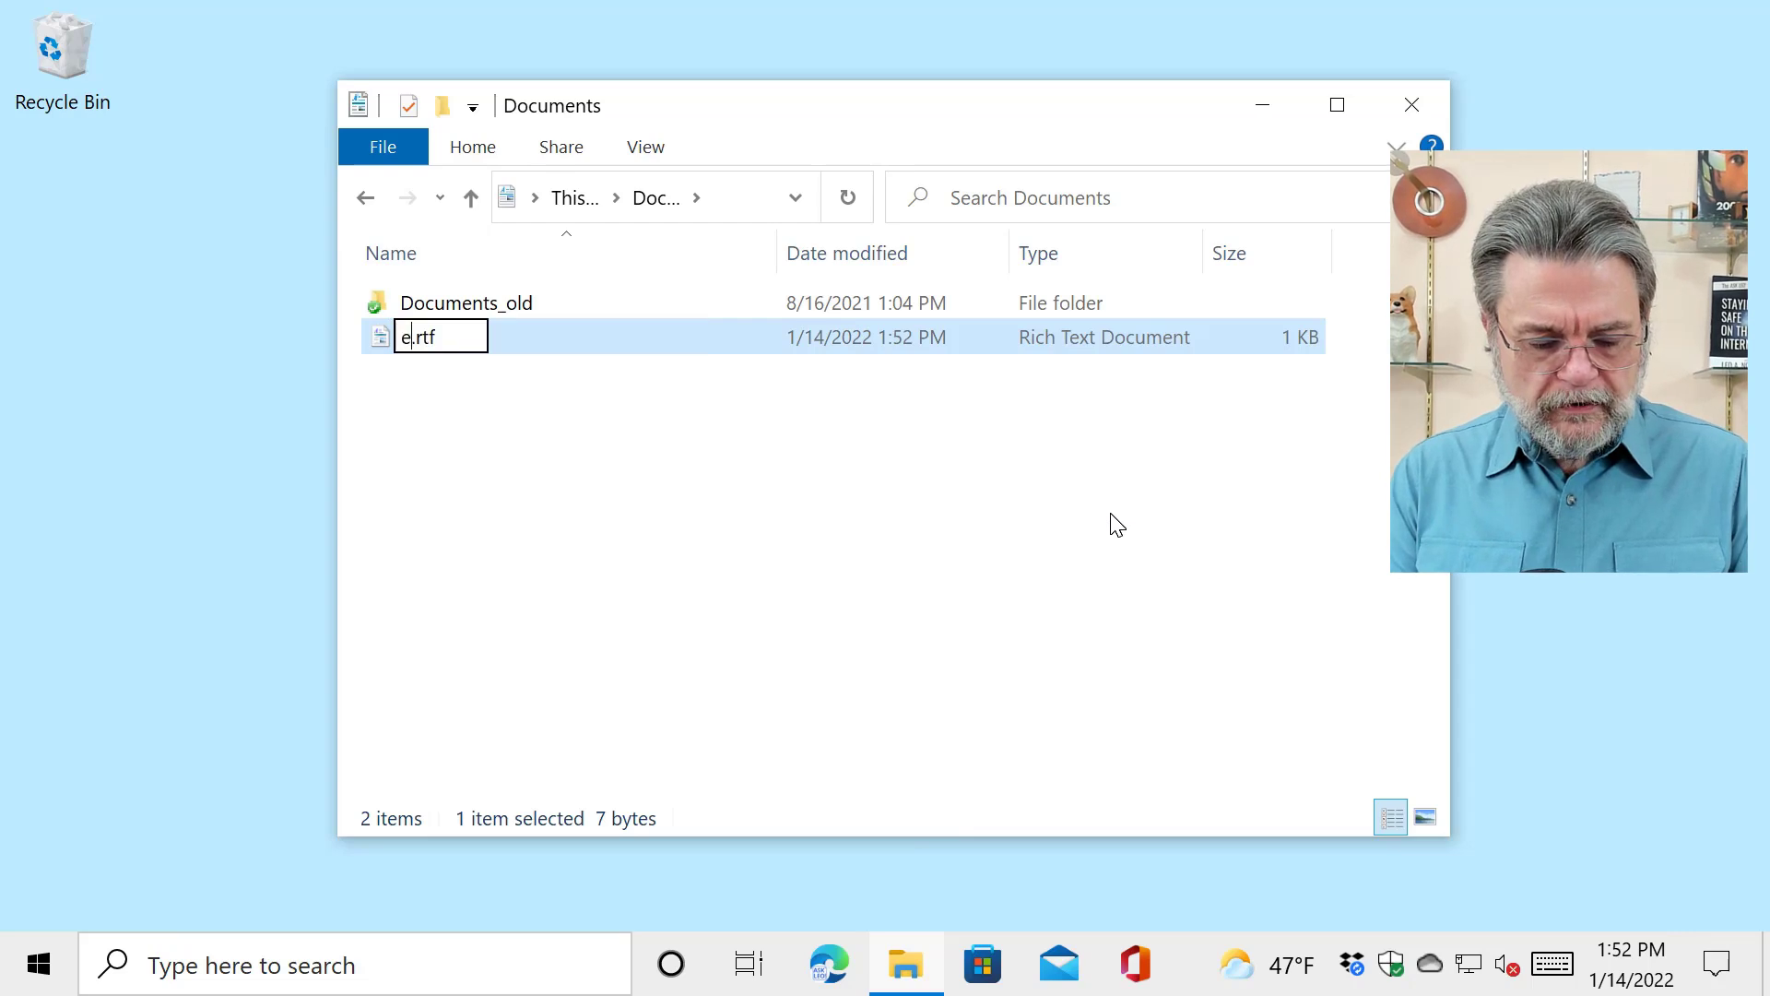
text(xample)
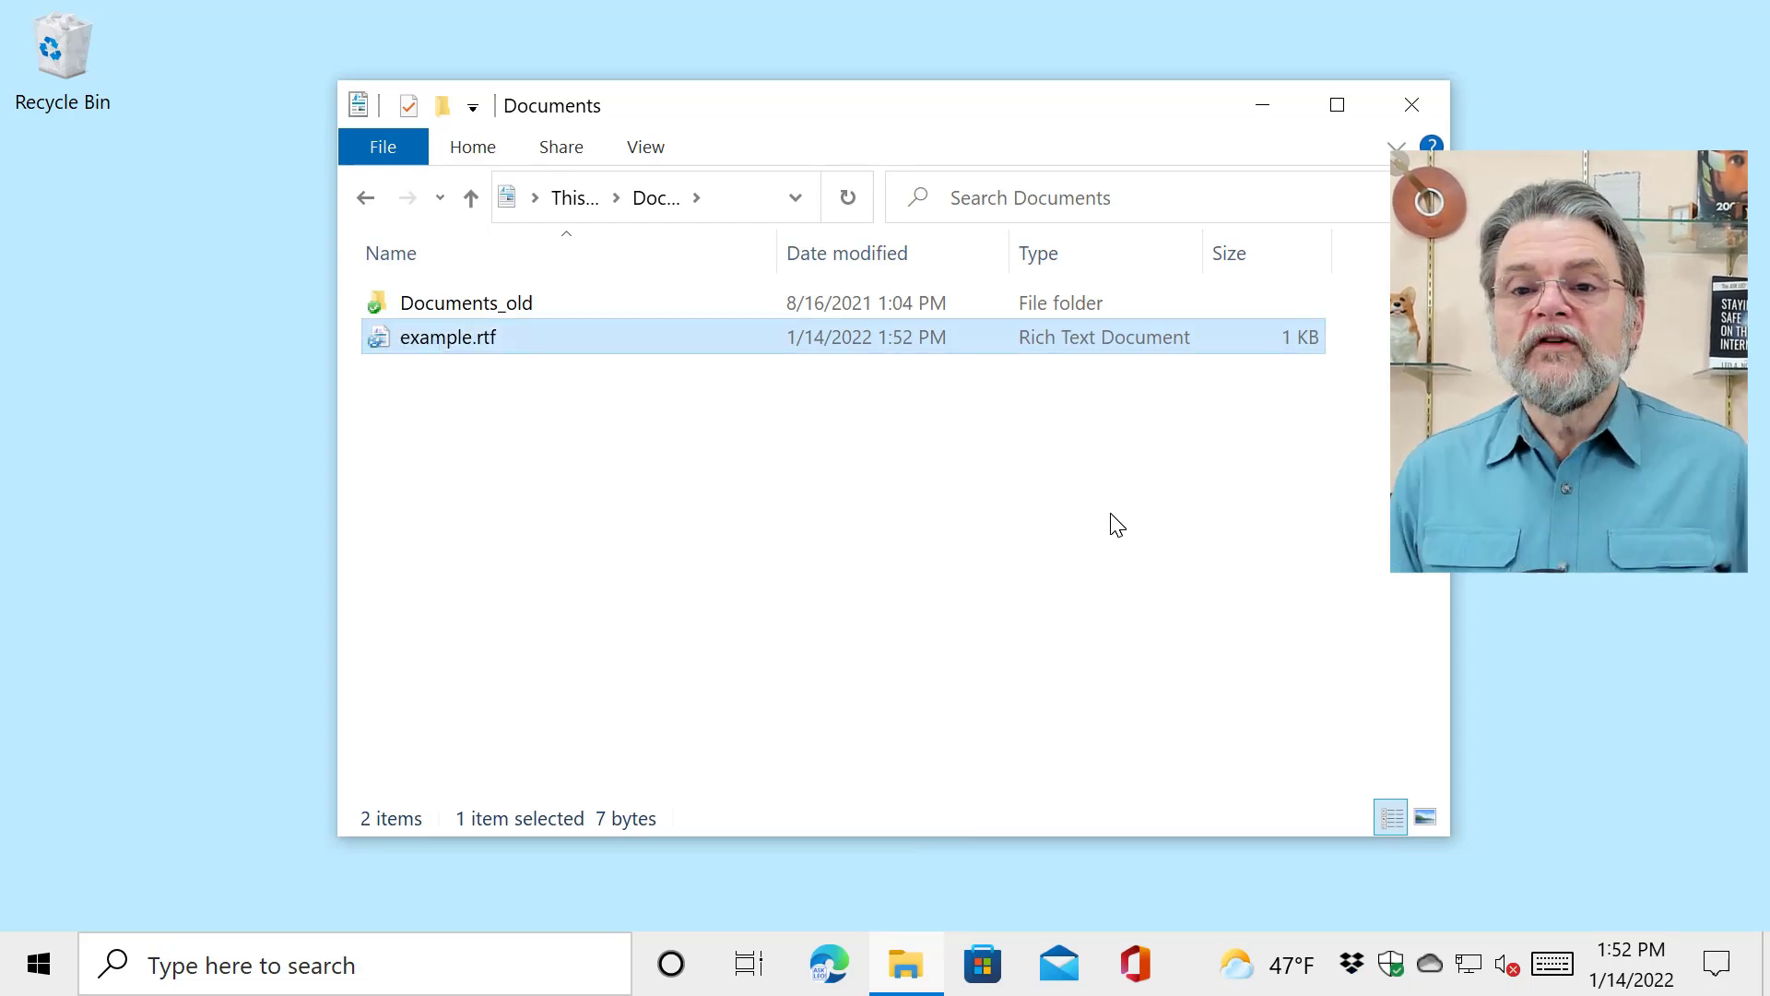
Open example.rtf and switch the Documents folder layout to Small icons.
click(657, 150)
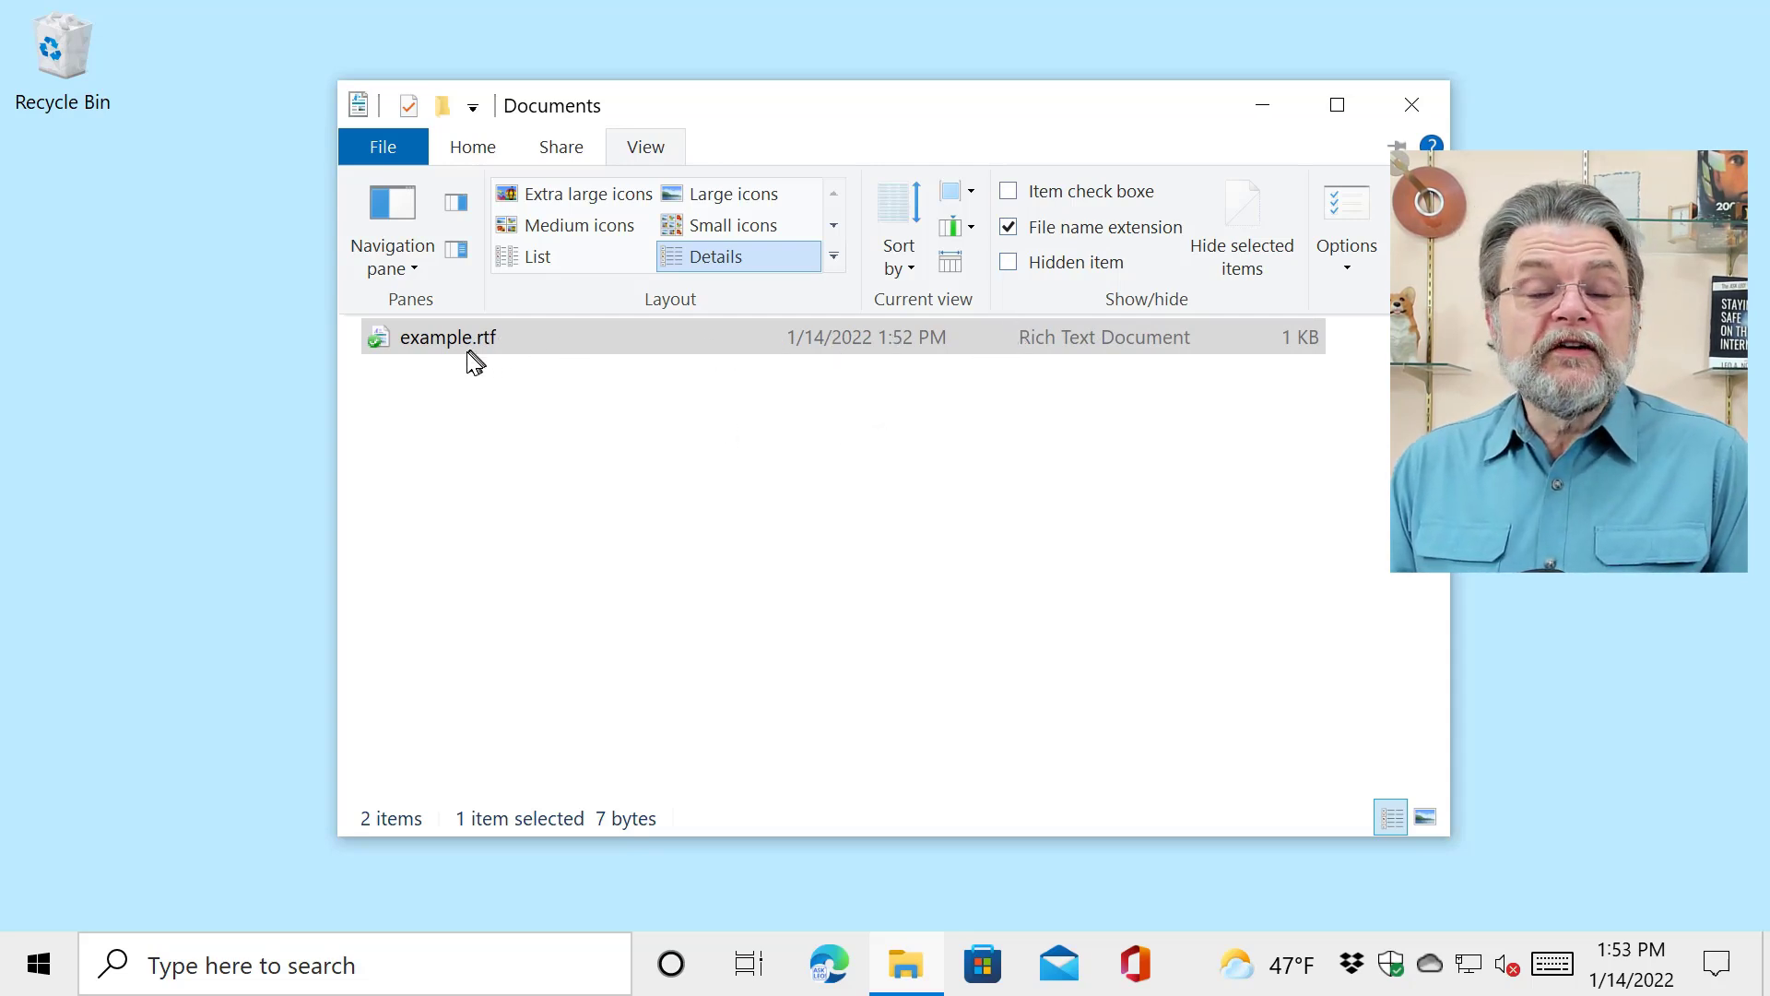
double_click(1115, 360)
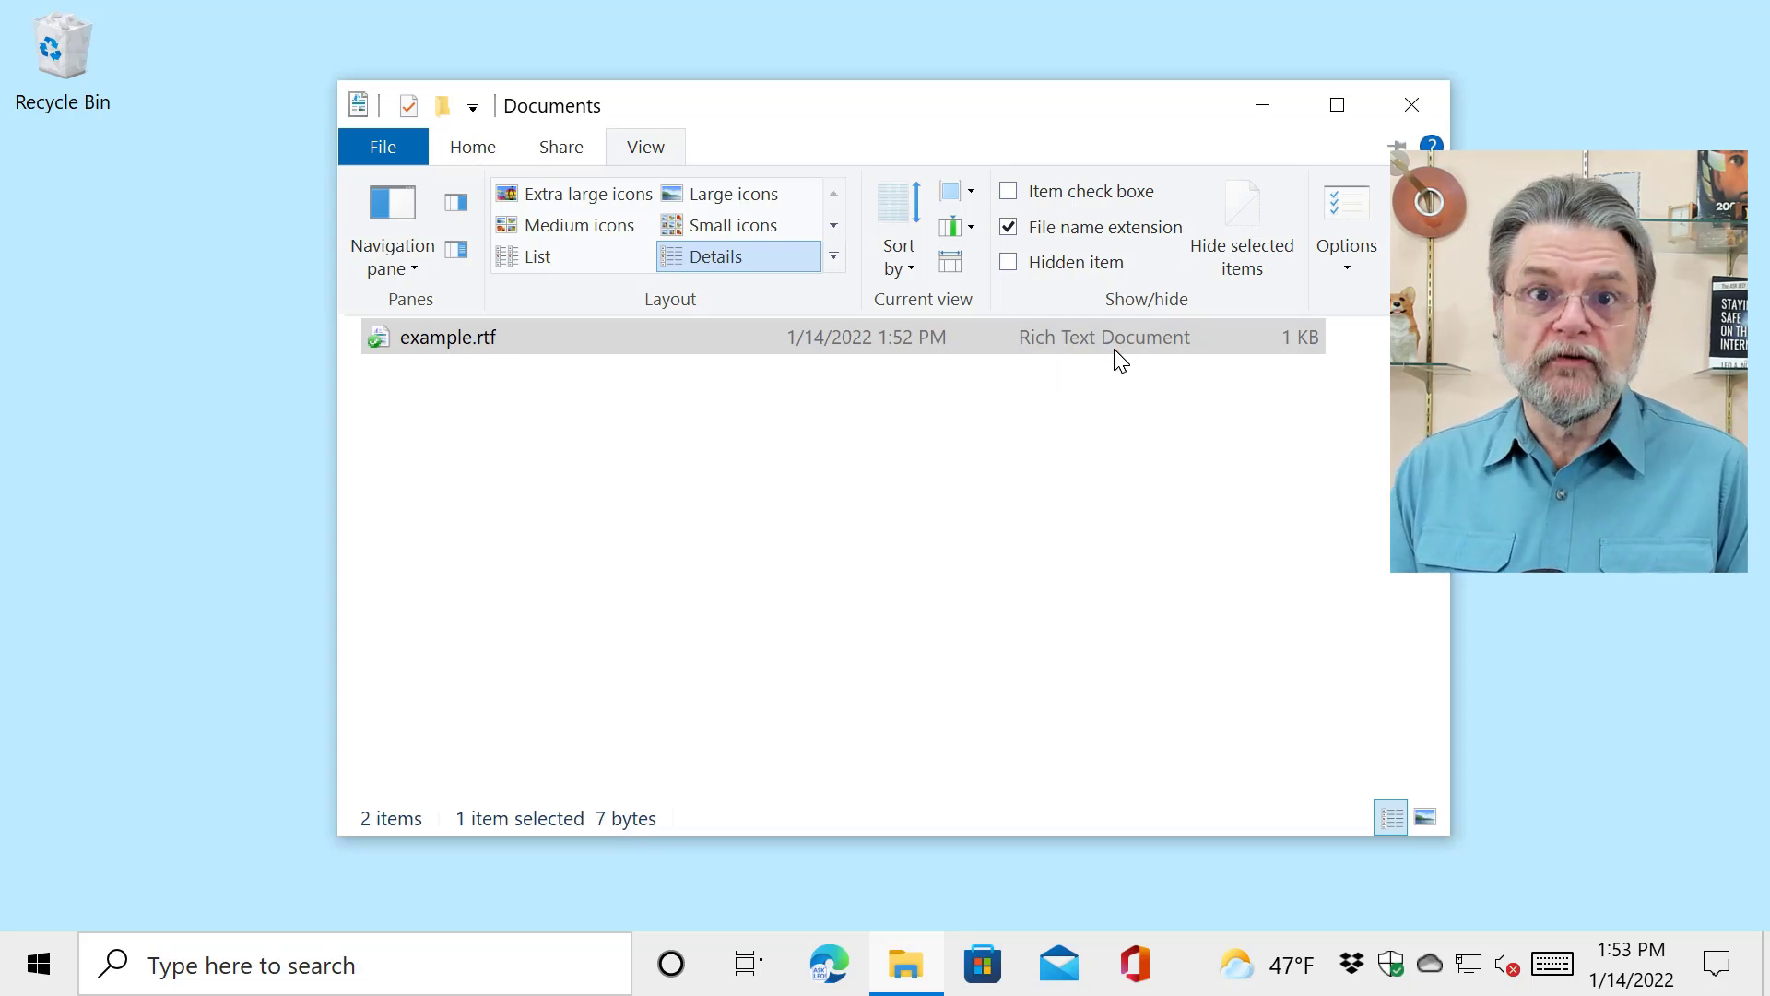
click(730, 224)
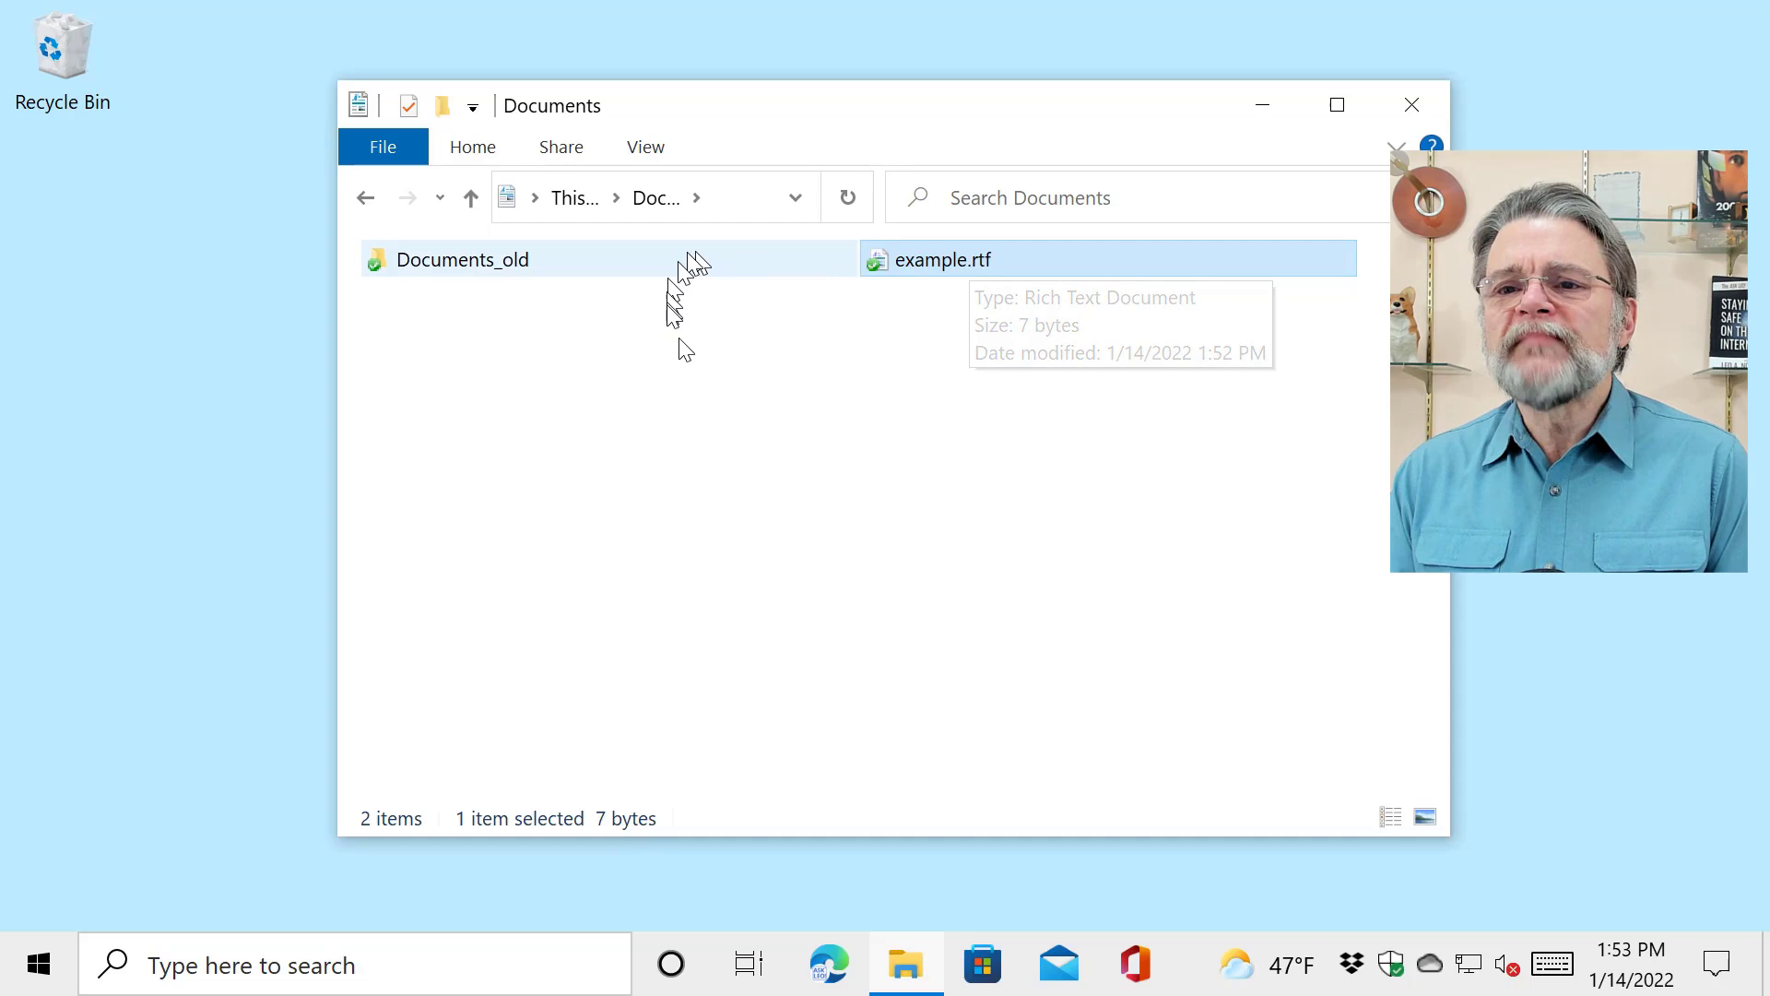
Rename example.rtf to example.rtf.exe and accept the extension-change warning.
right_click(905, 261)
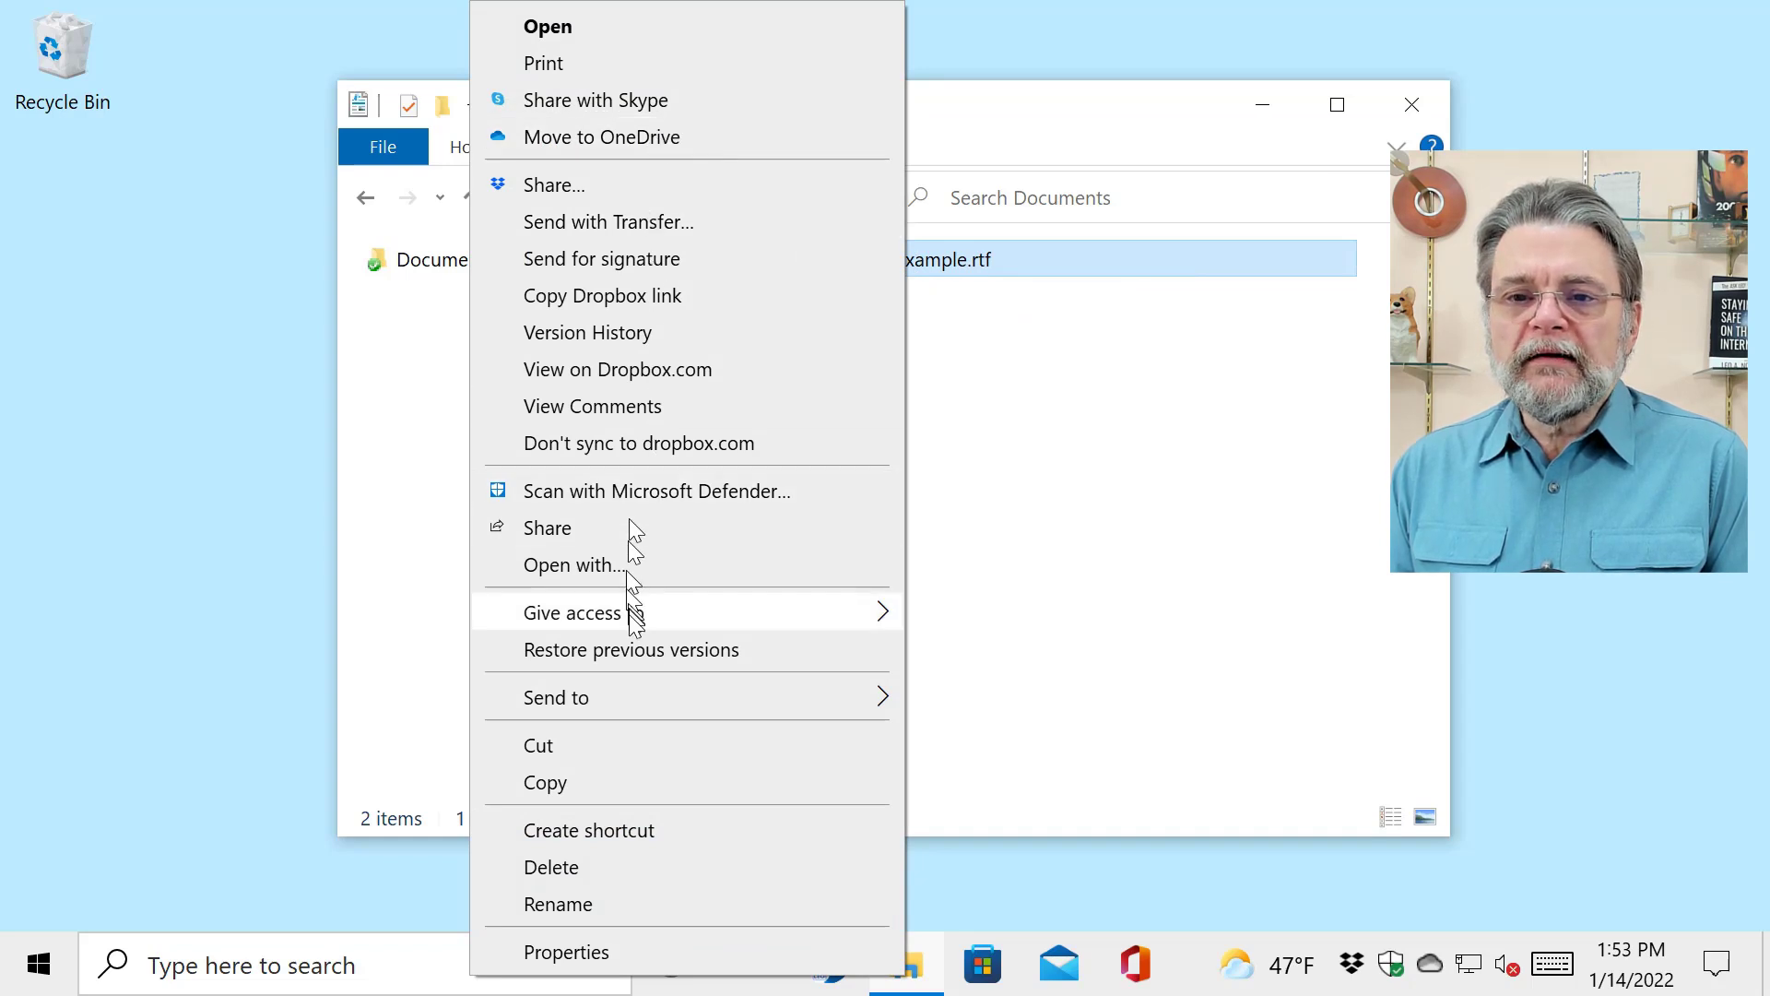
click(558, 904)
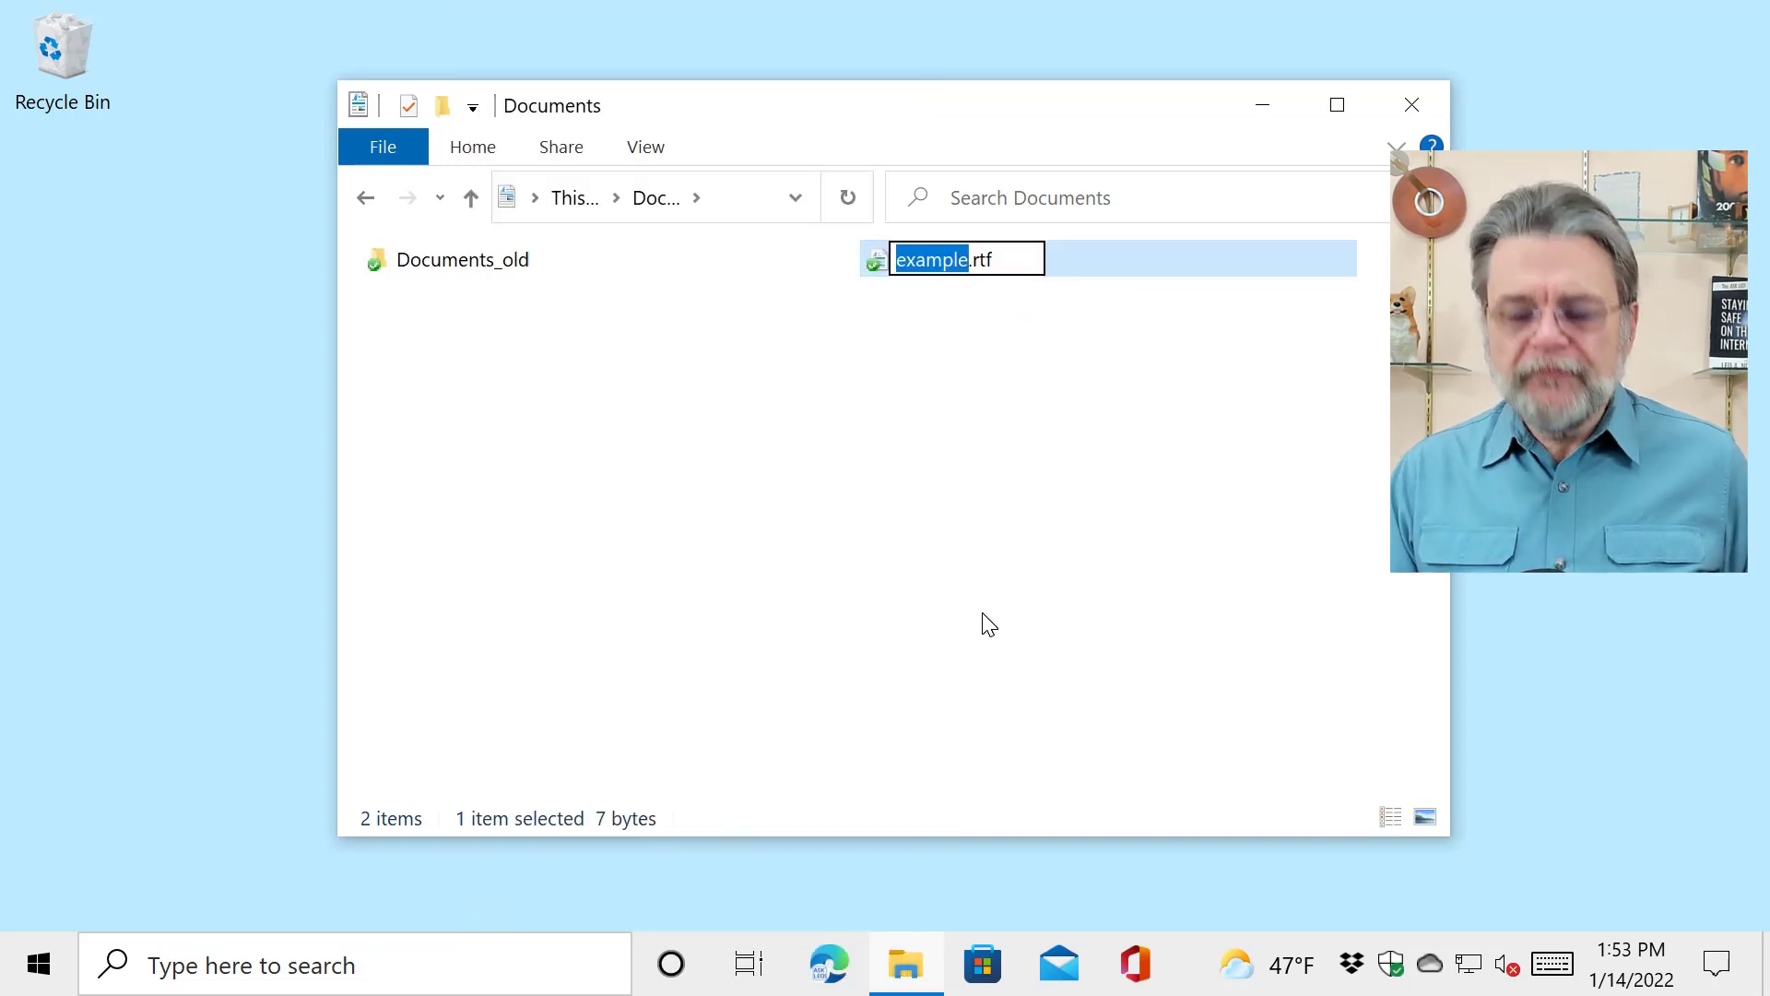
key(Right)
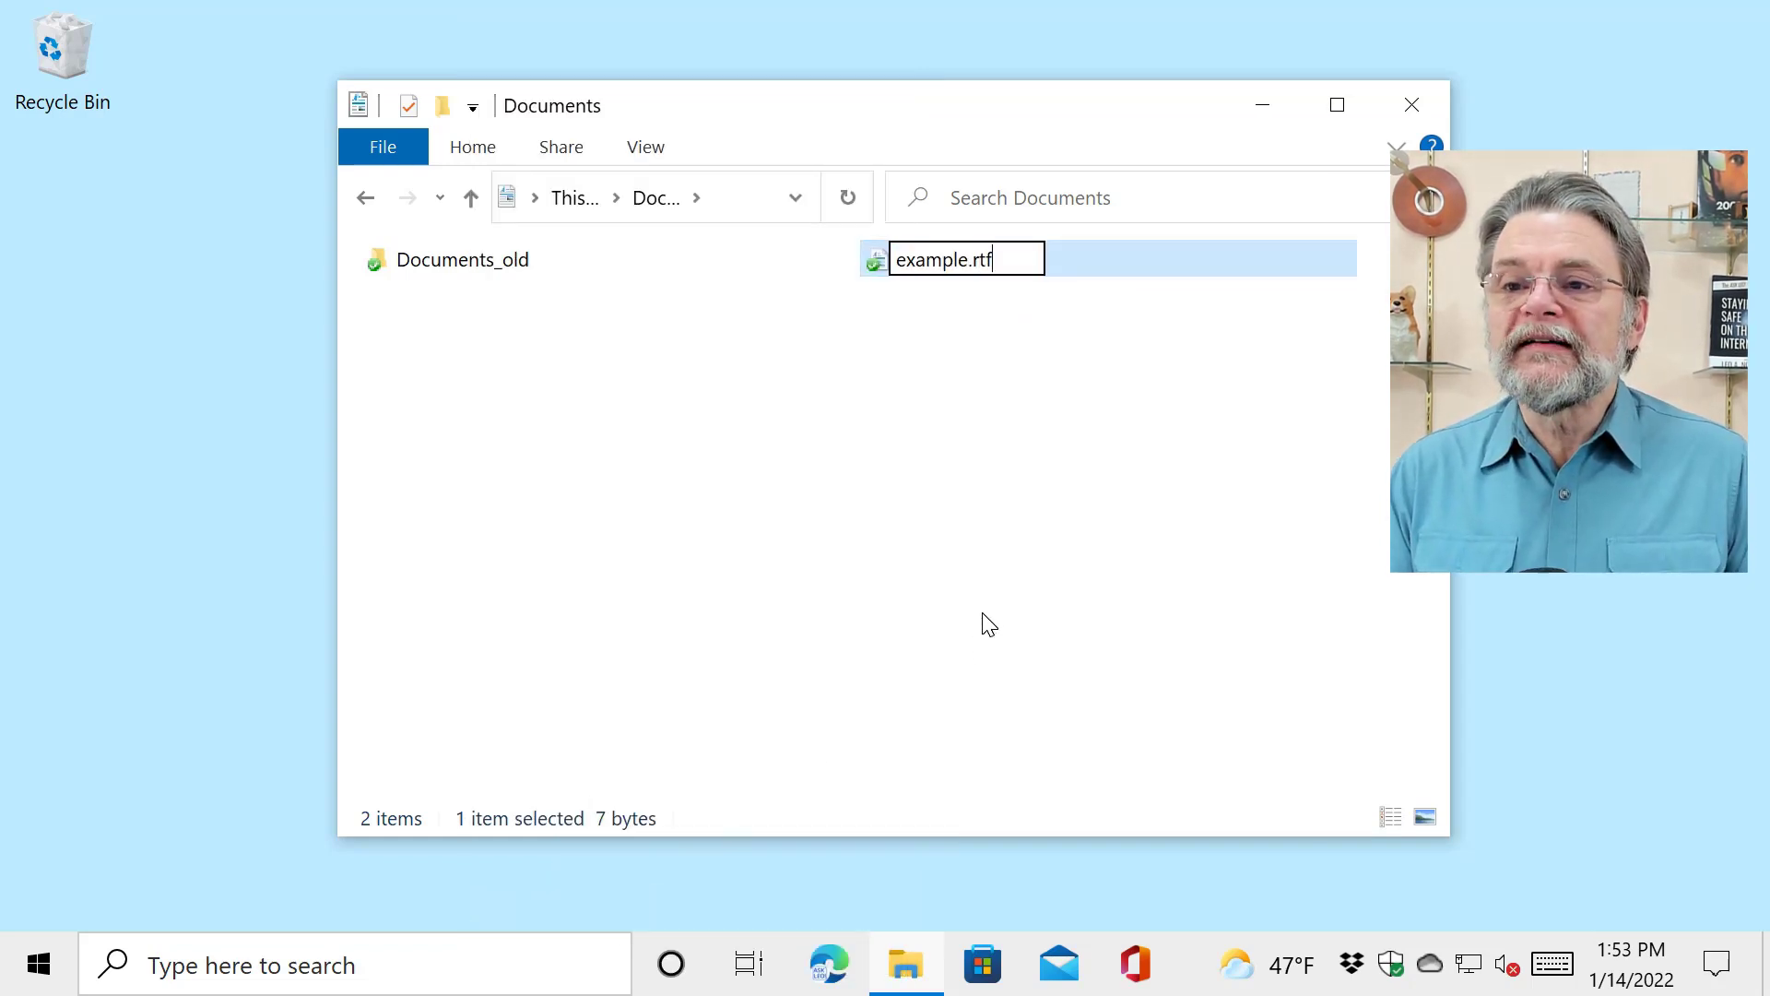
text(.exe)
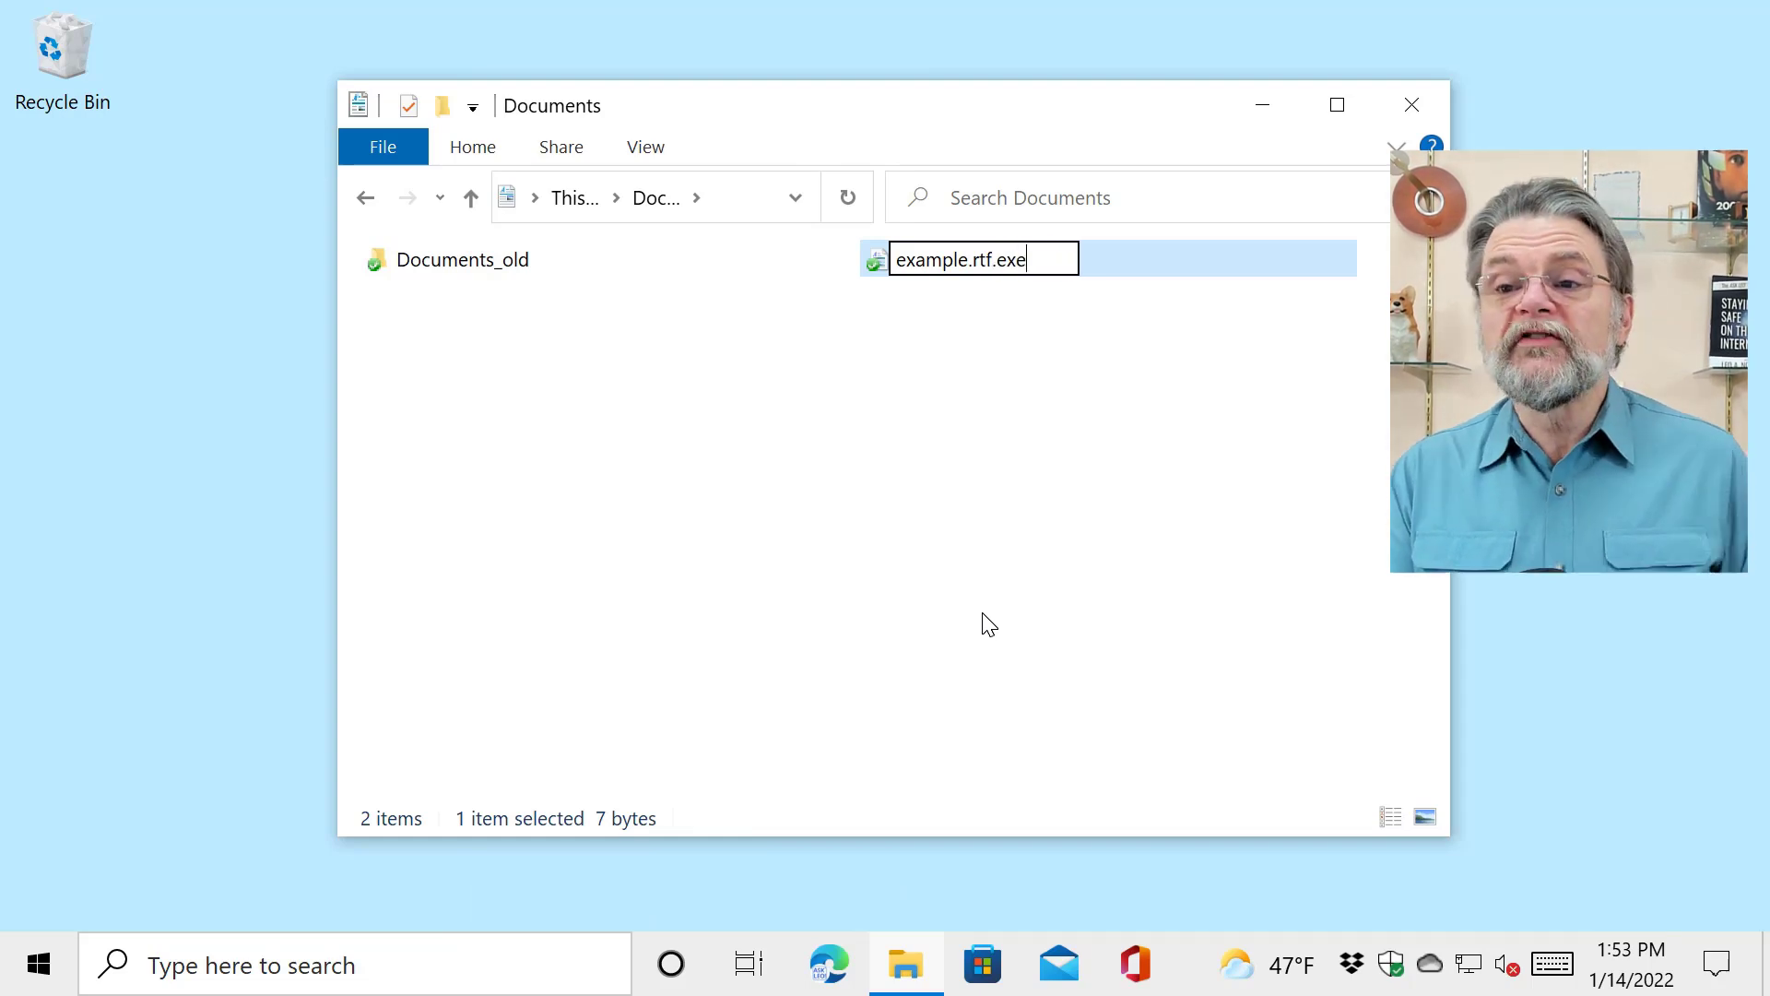
key(Return)
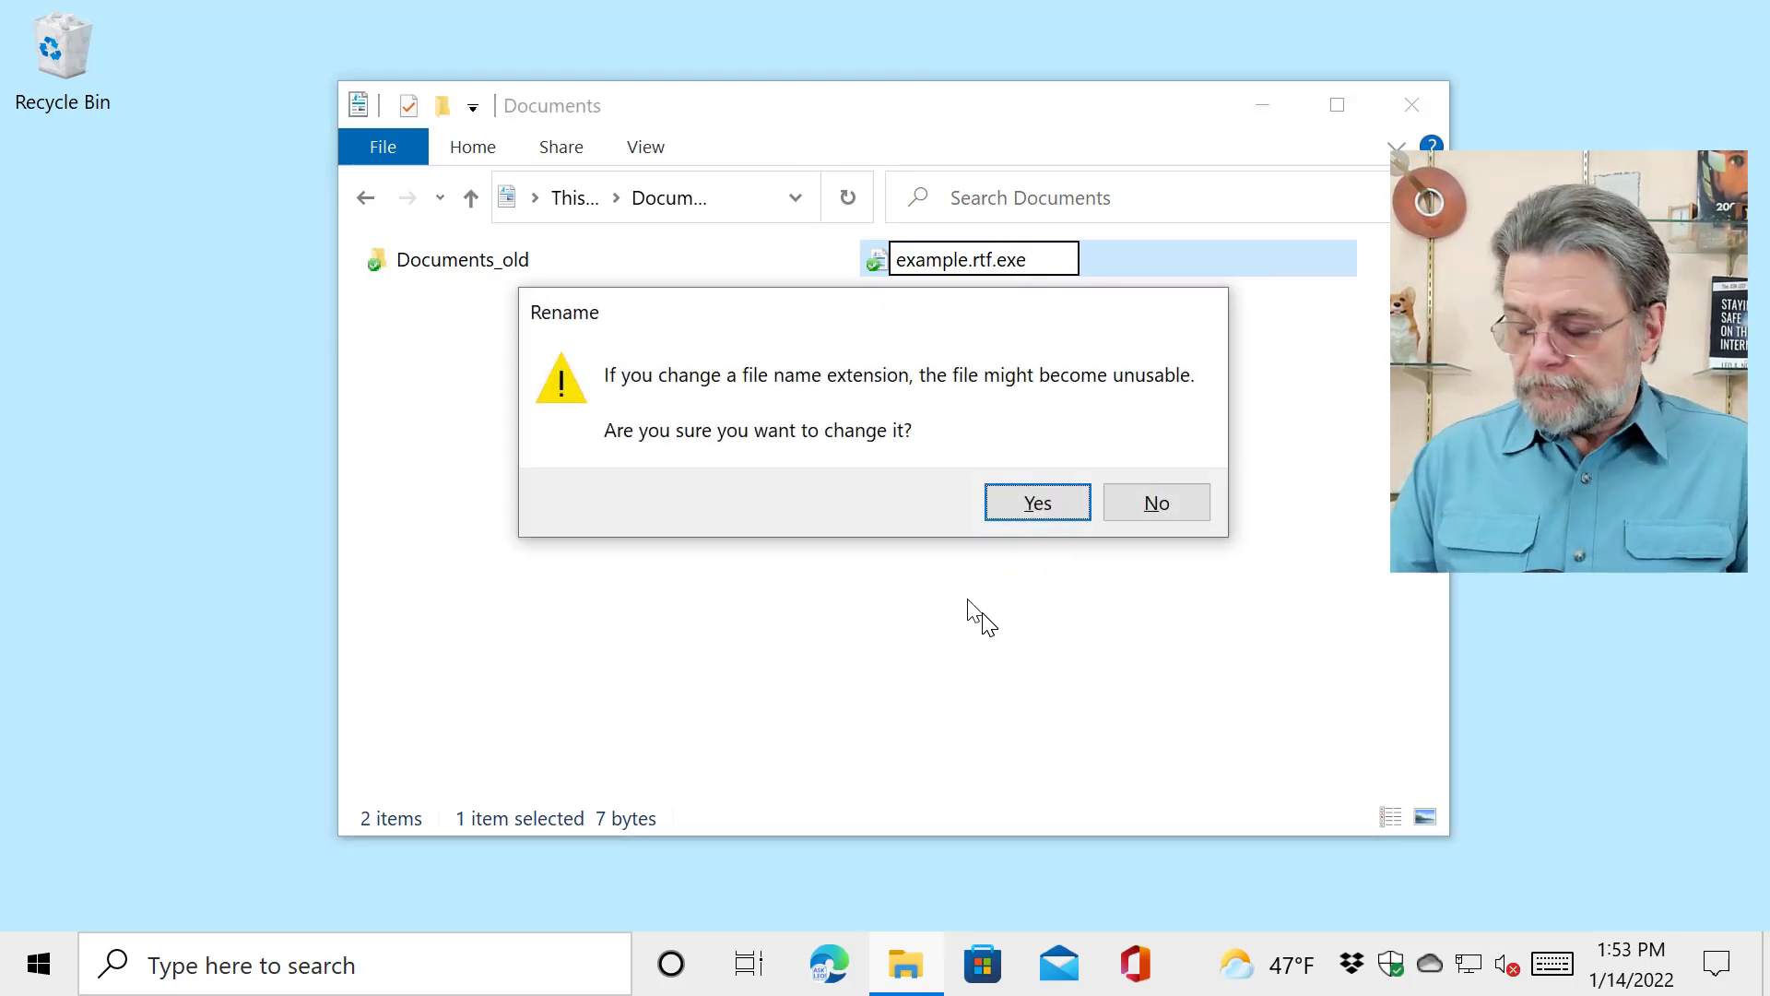
click(1004, 513)
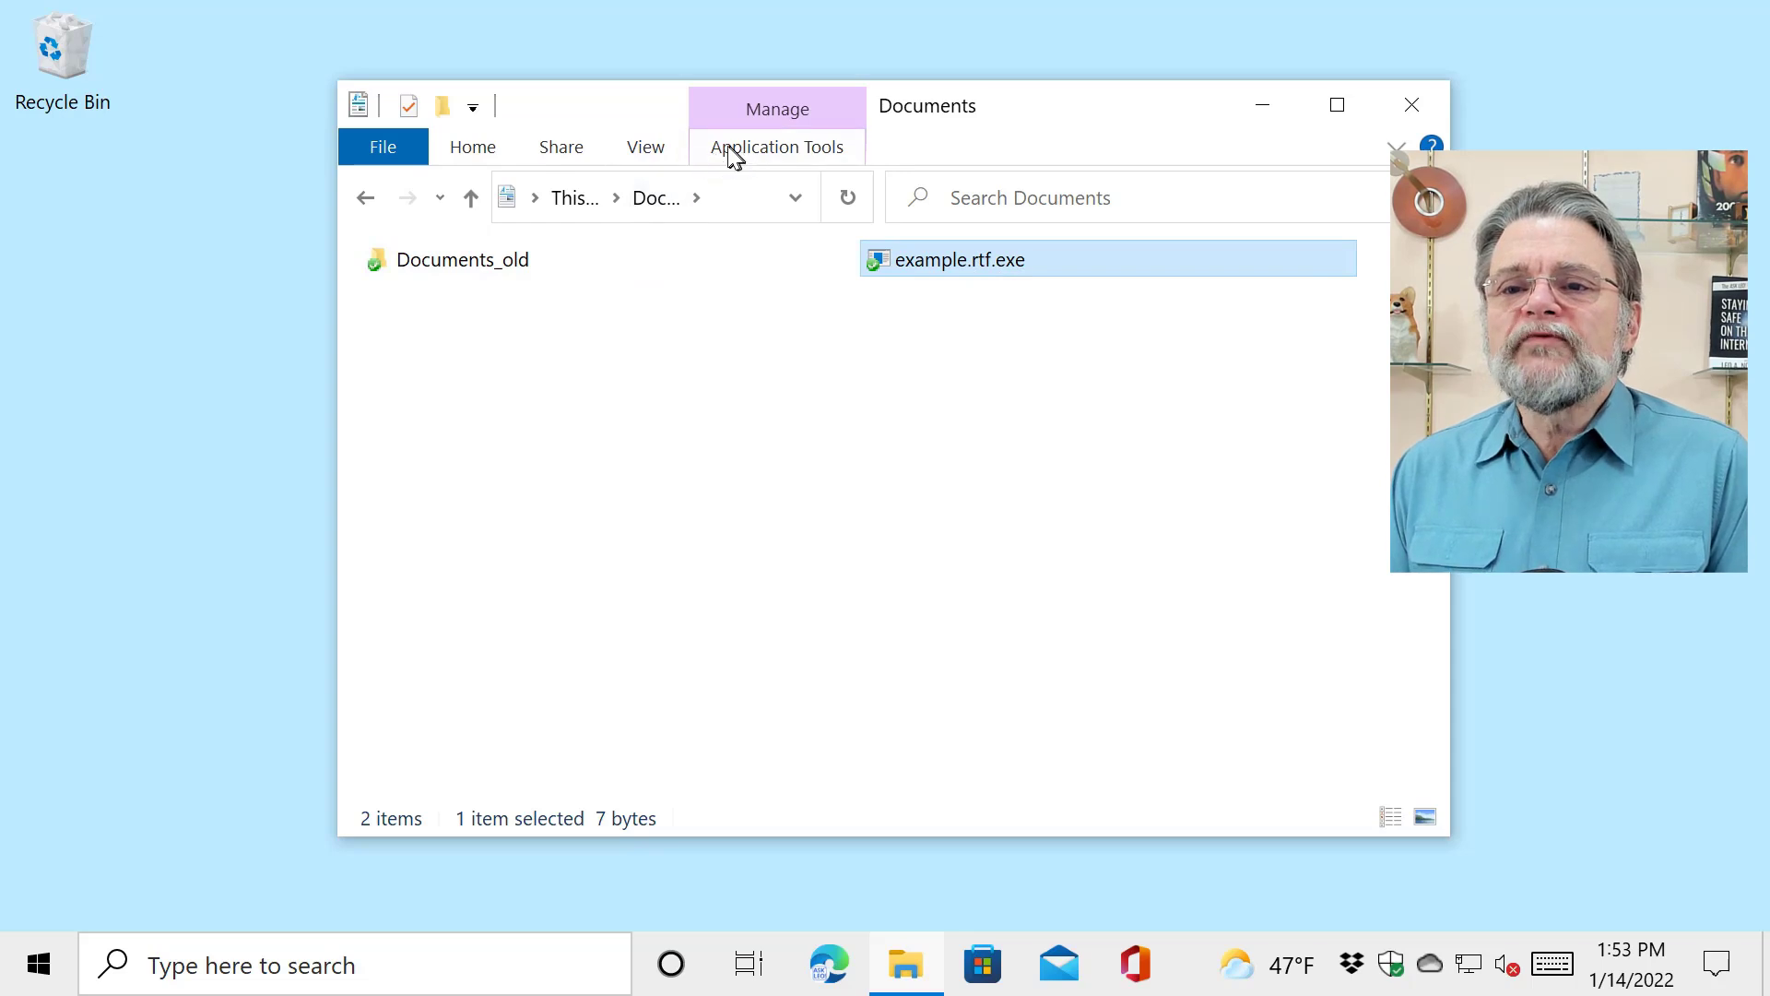
Switch the Documents folder to Details view, showing example.rtf.exe with type Application.
click(646, 150)
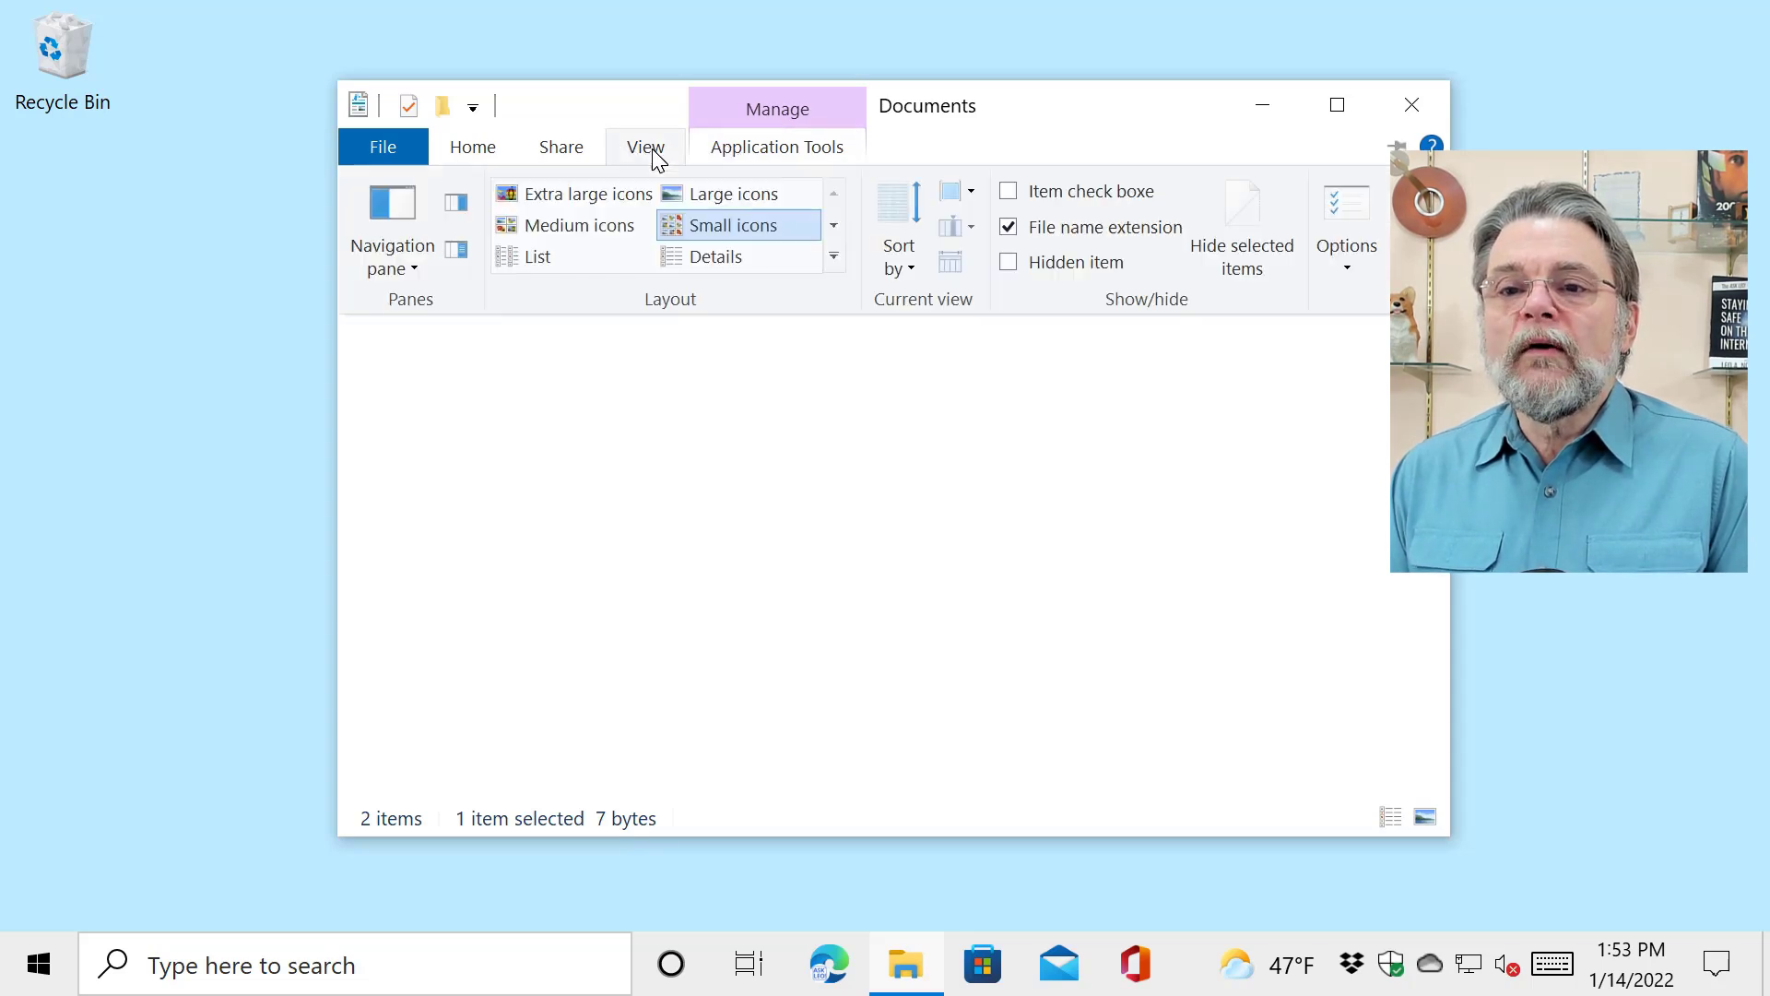
click(728, 254)
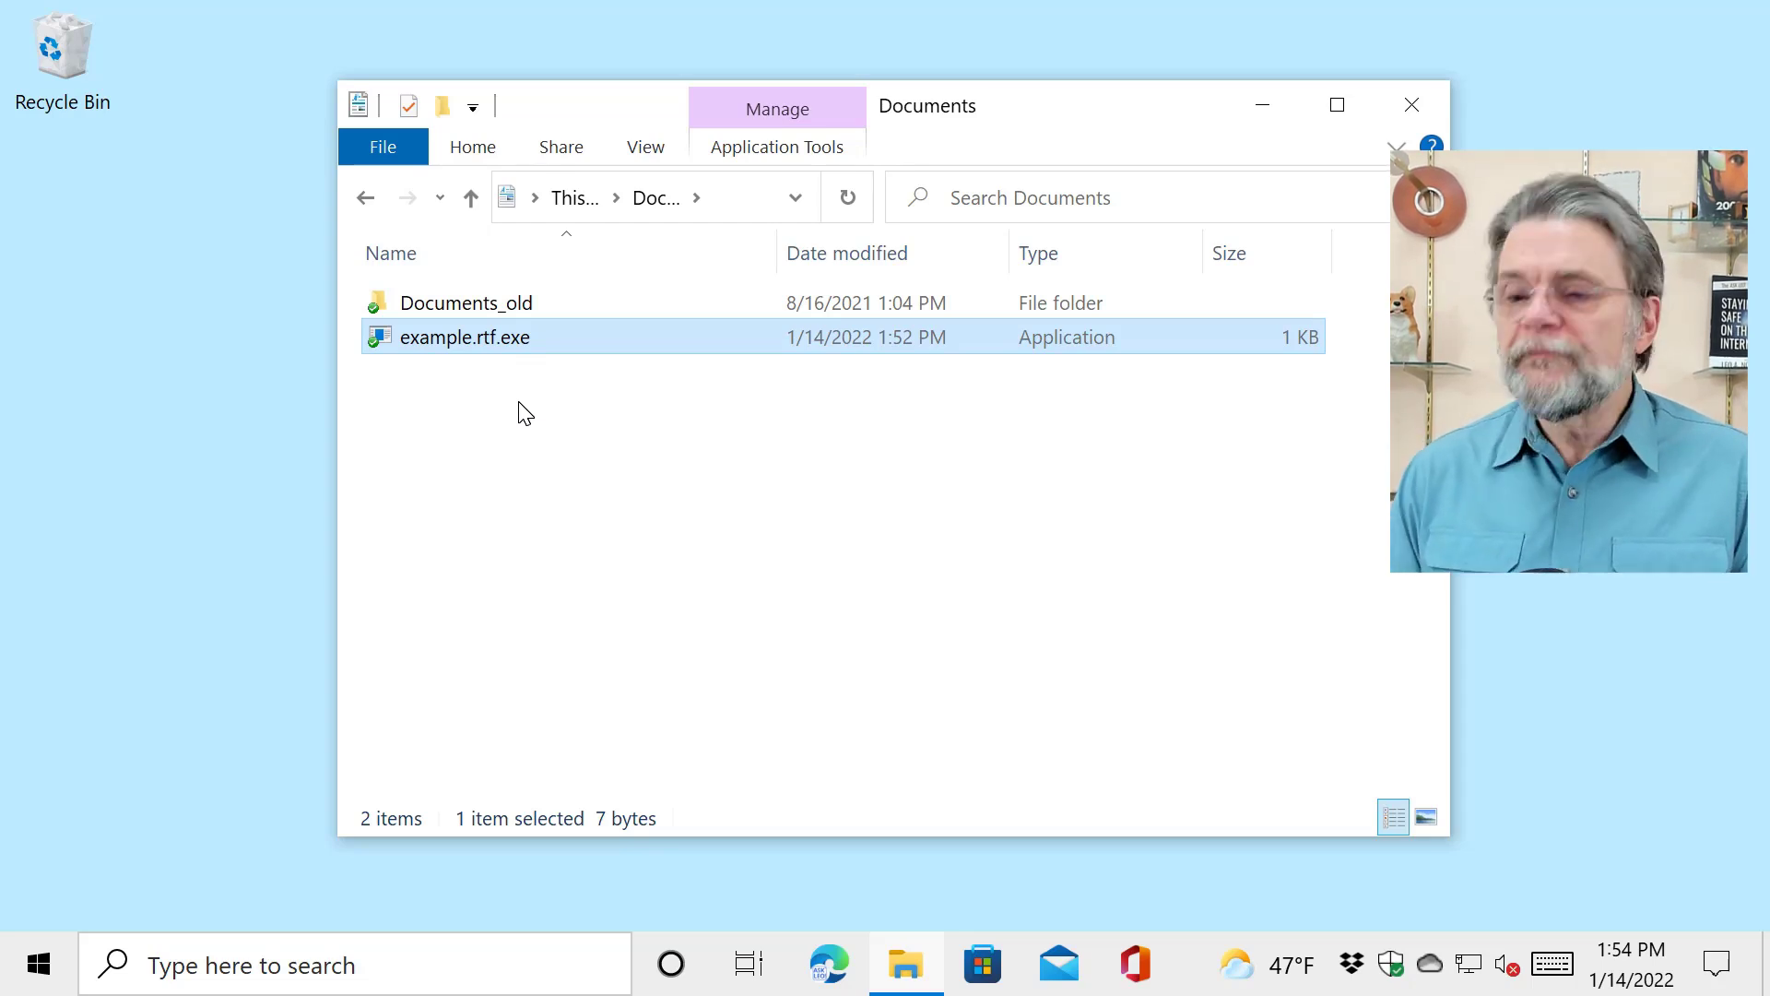
click(665, 152)
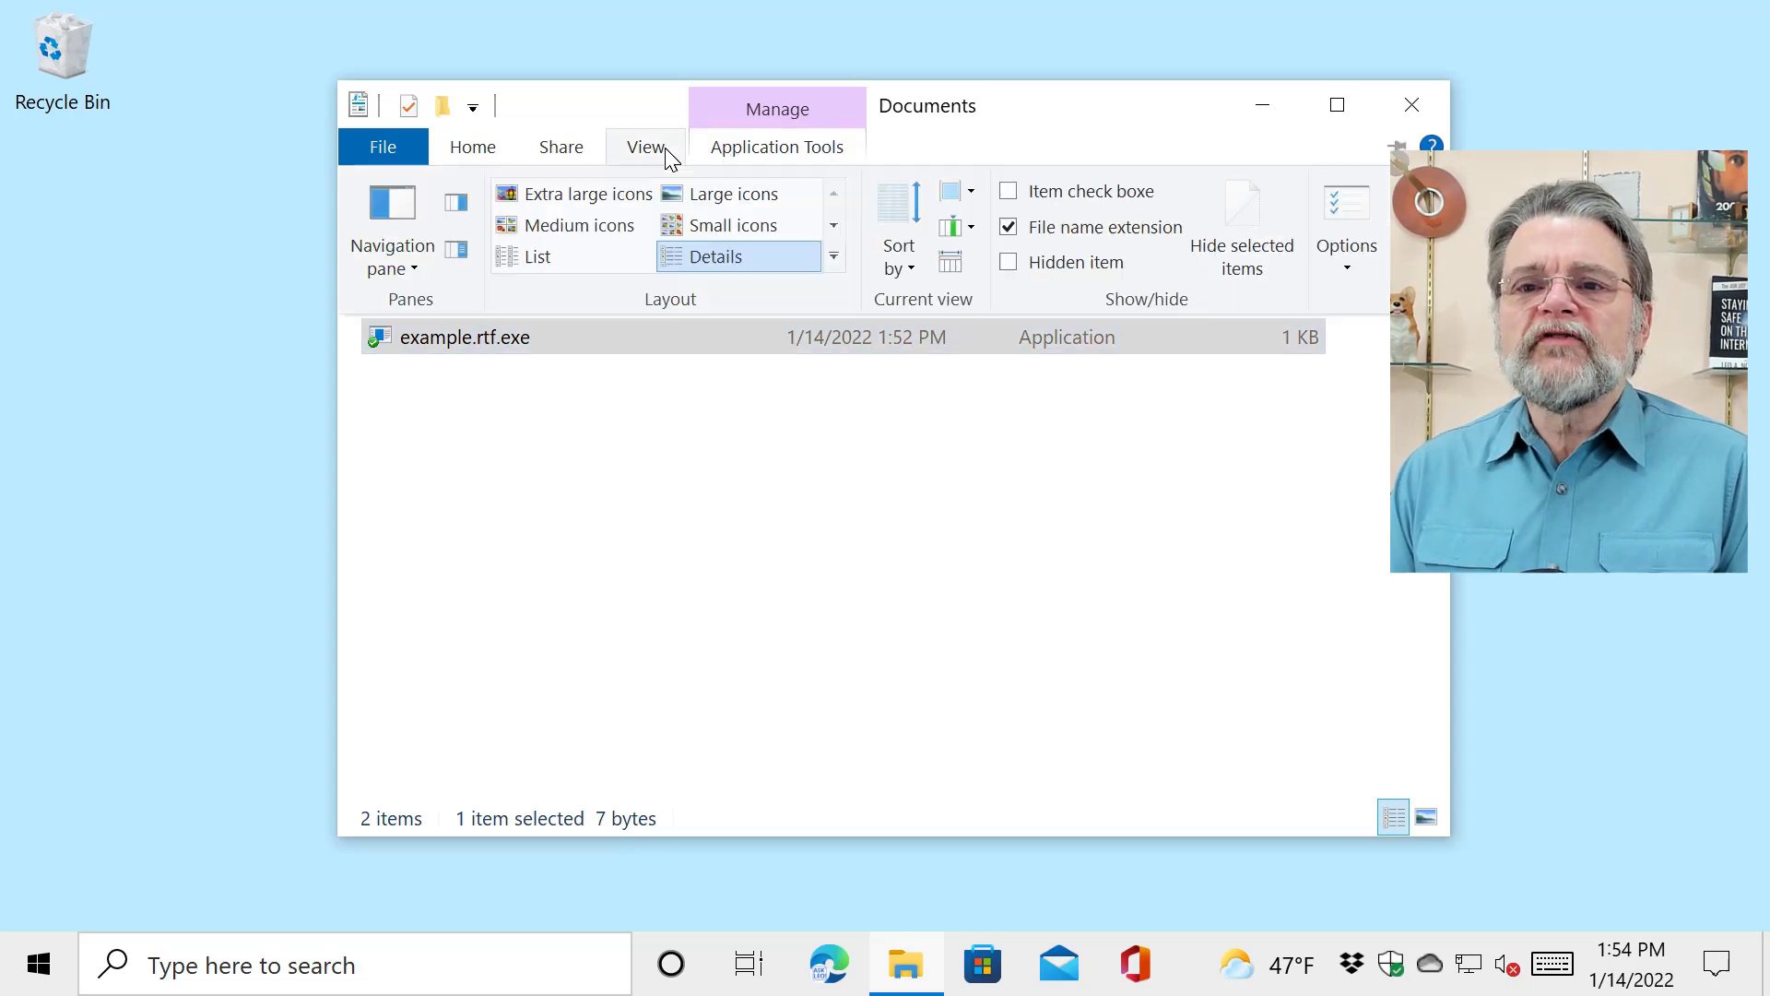
Untick File name extensions and return the Documents folder to Small icons layout.
click(1102, 230)
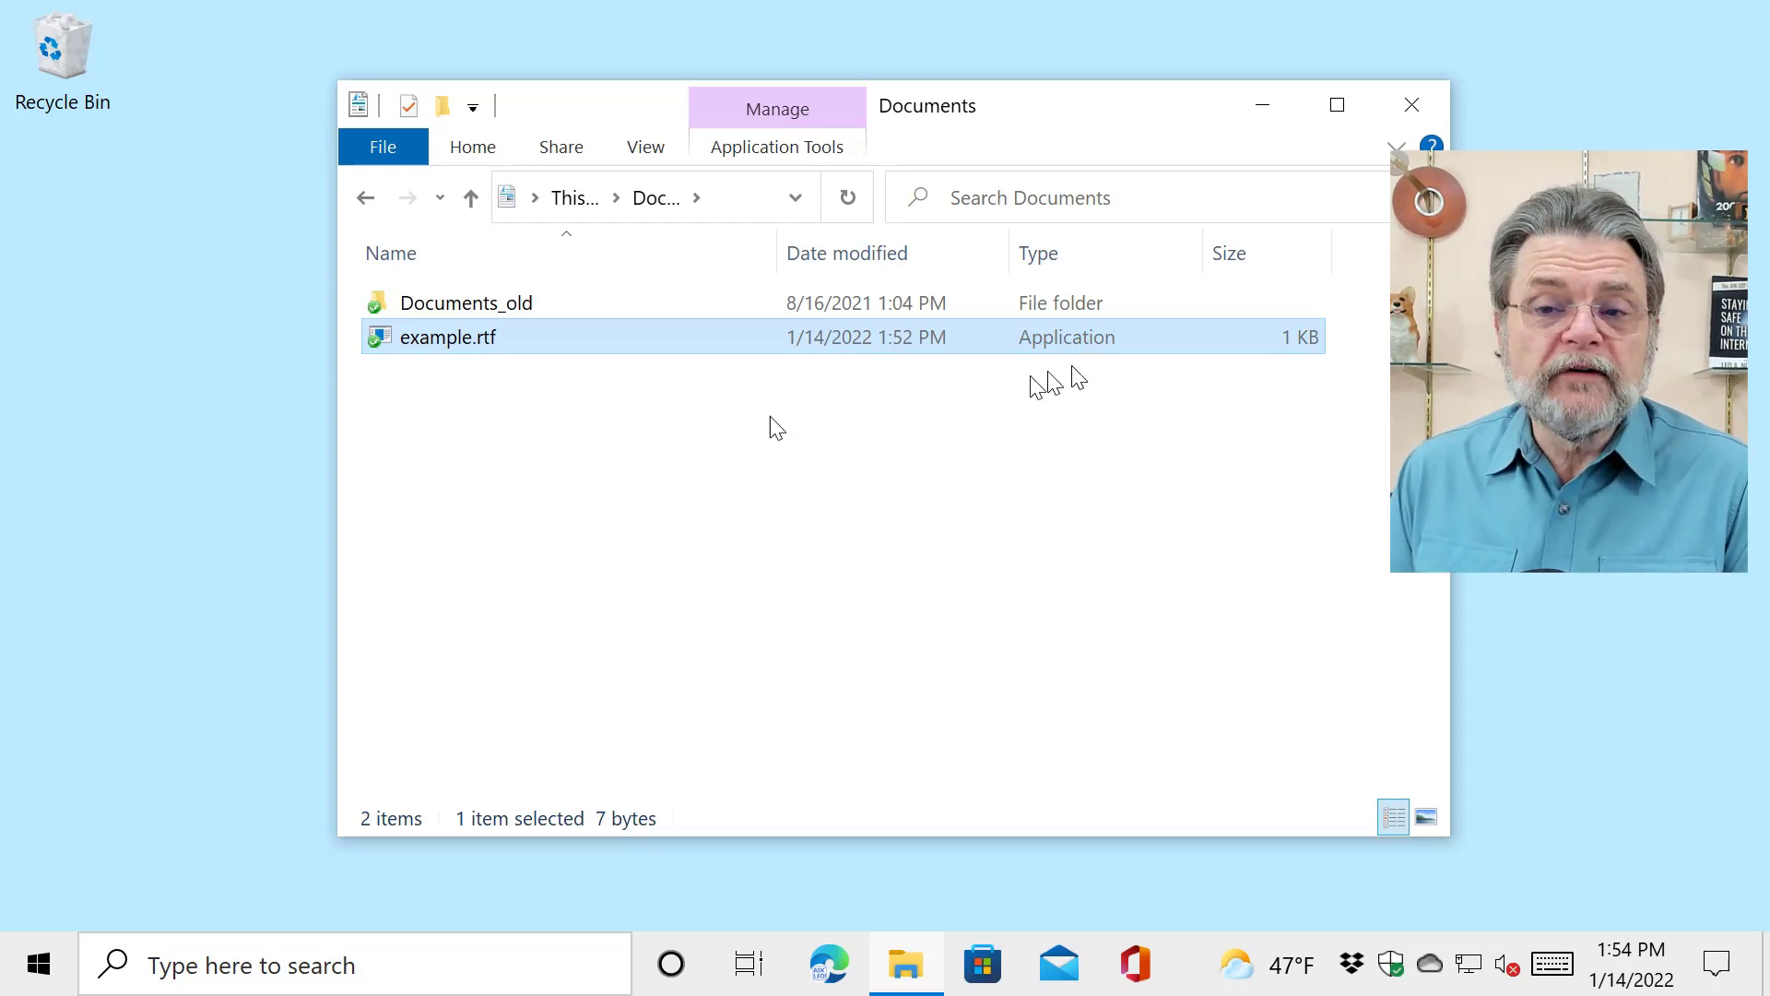
mouse_move(447, 338)
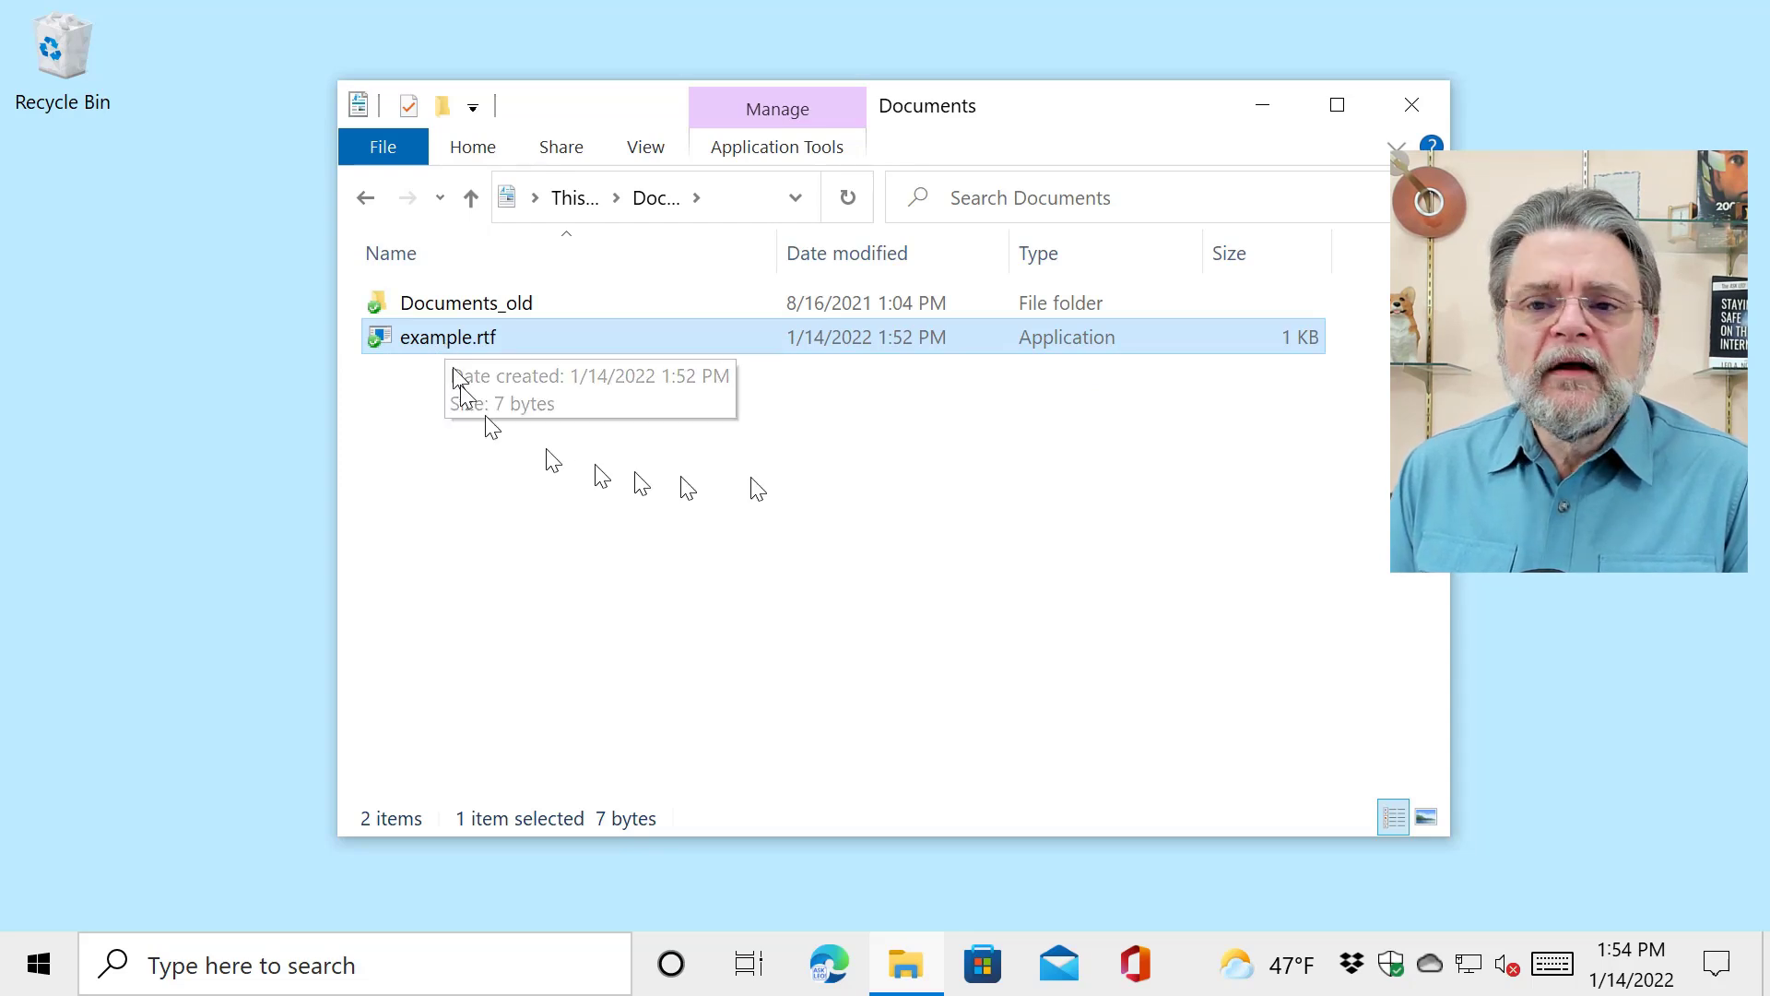
click(653, 147)
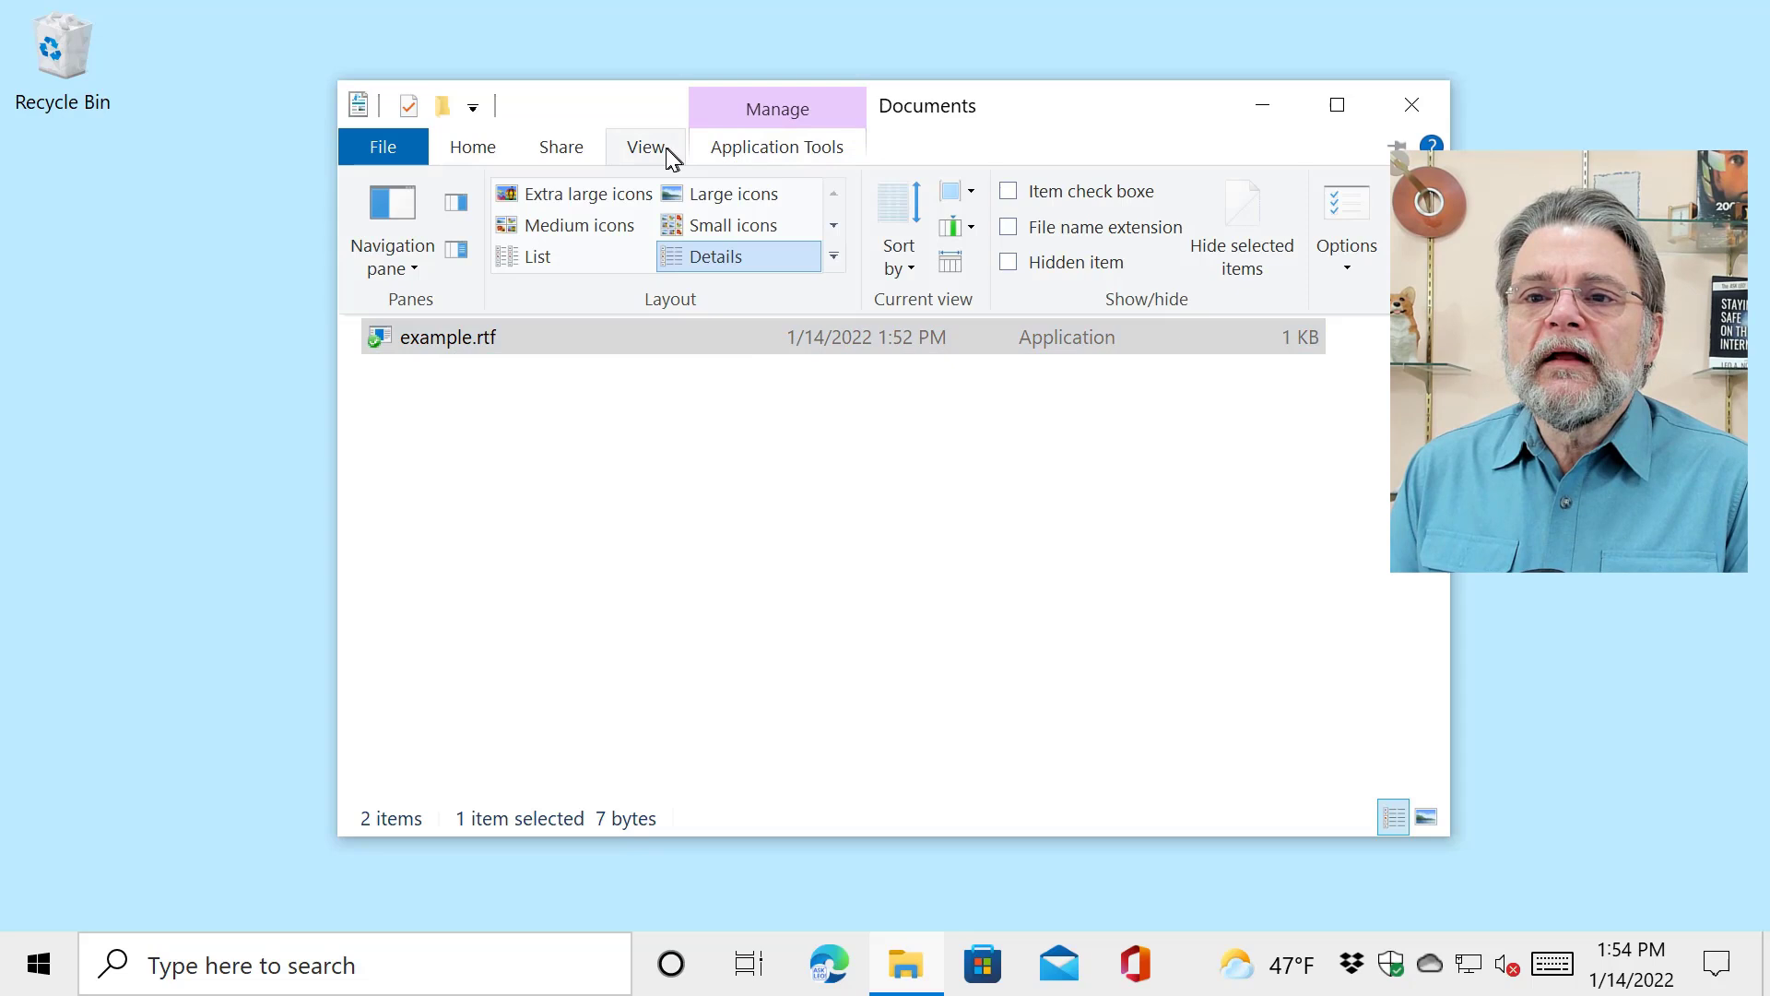
click(737, 228)
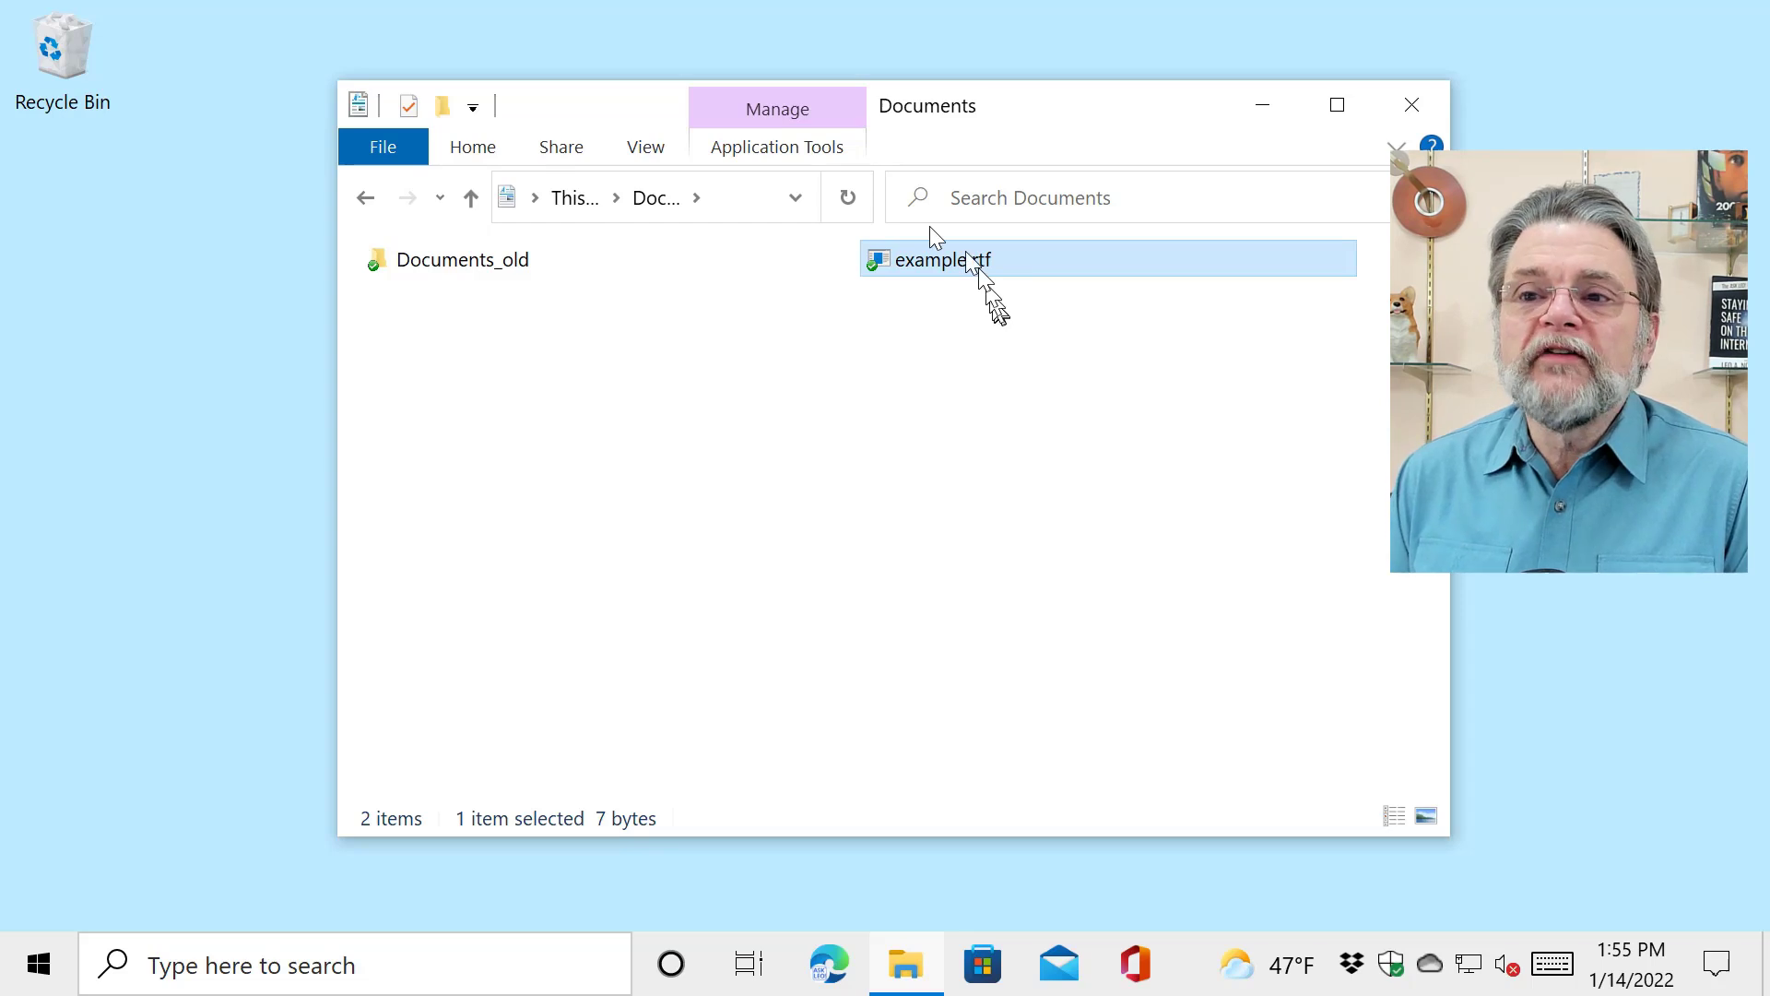
Re-enable the File name extensions option in the View settings.
click(646, 146)
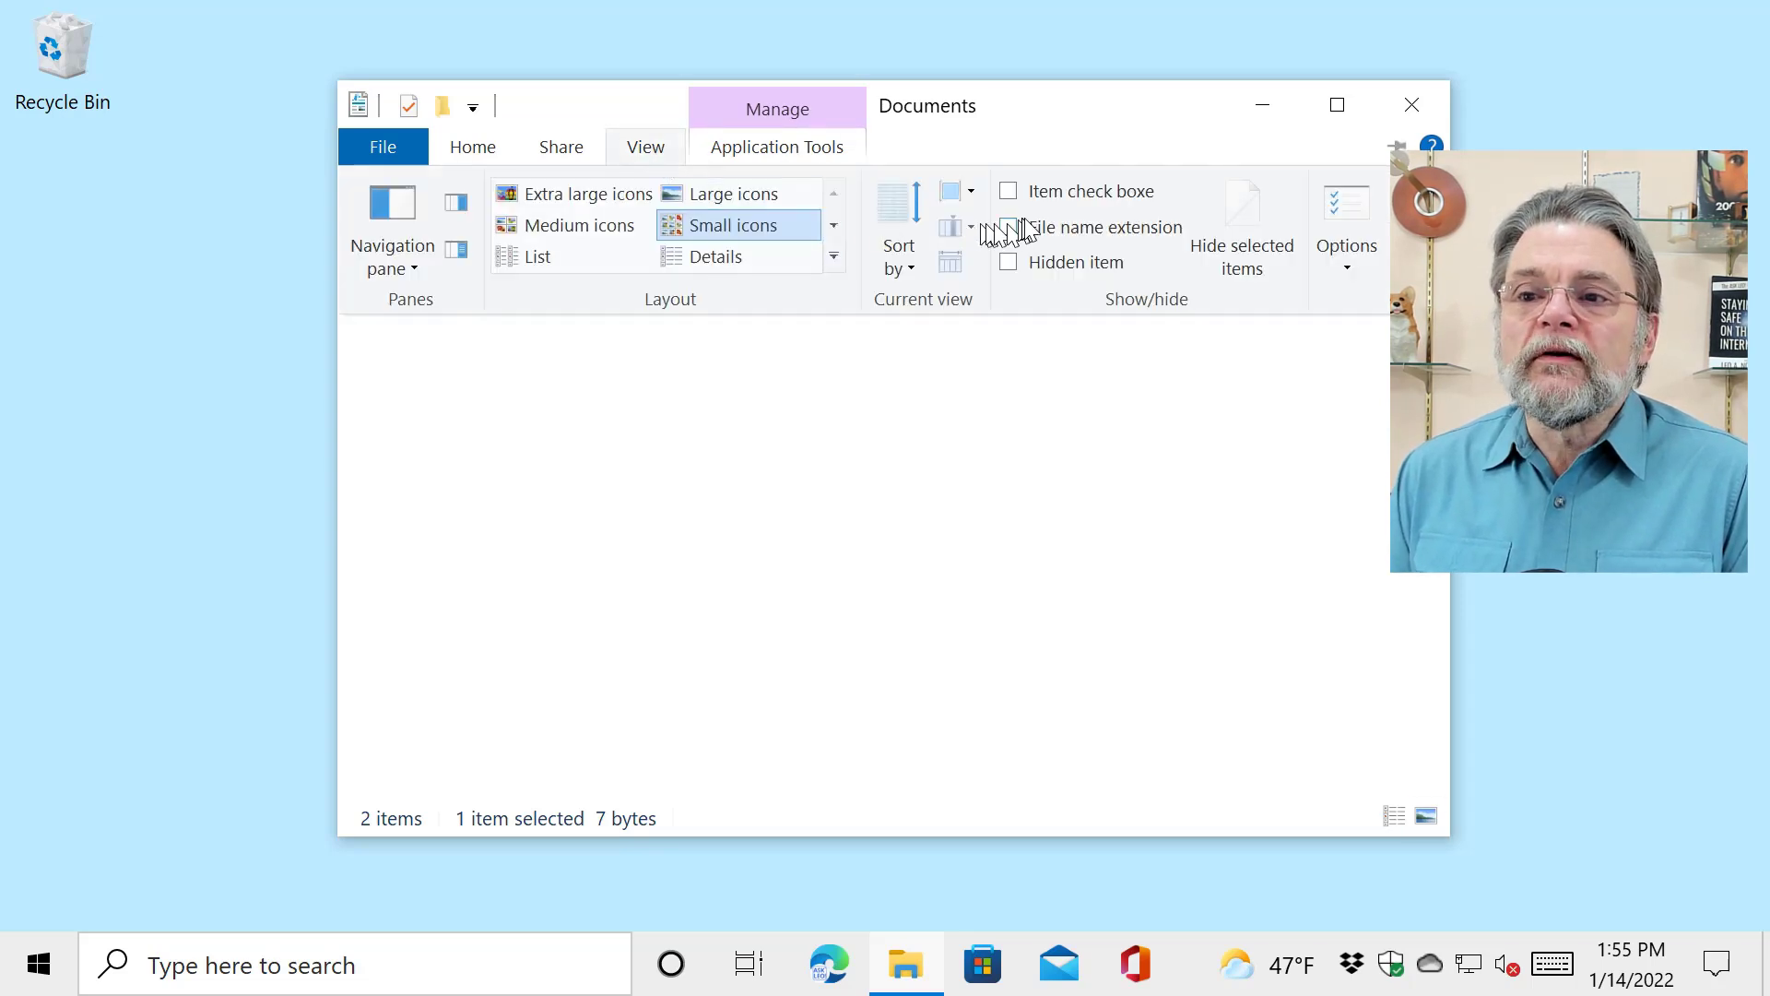
click(1099, 227)
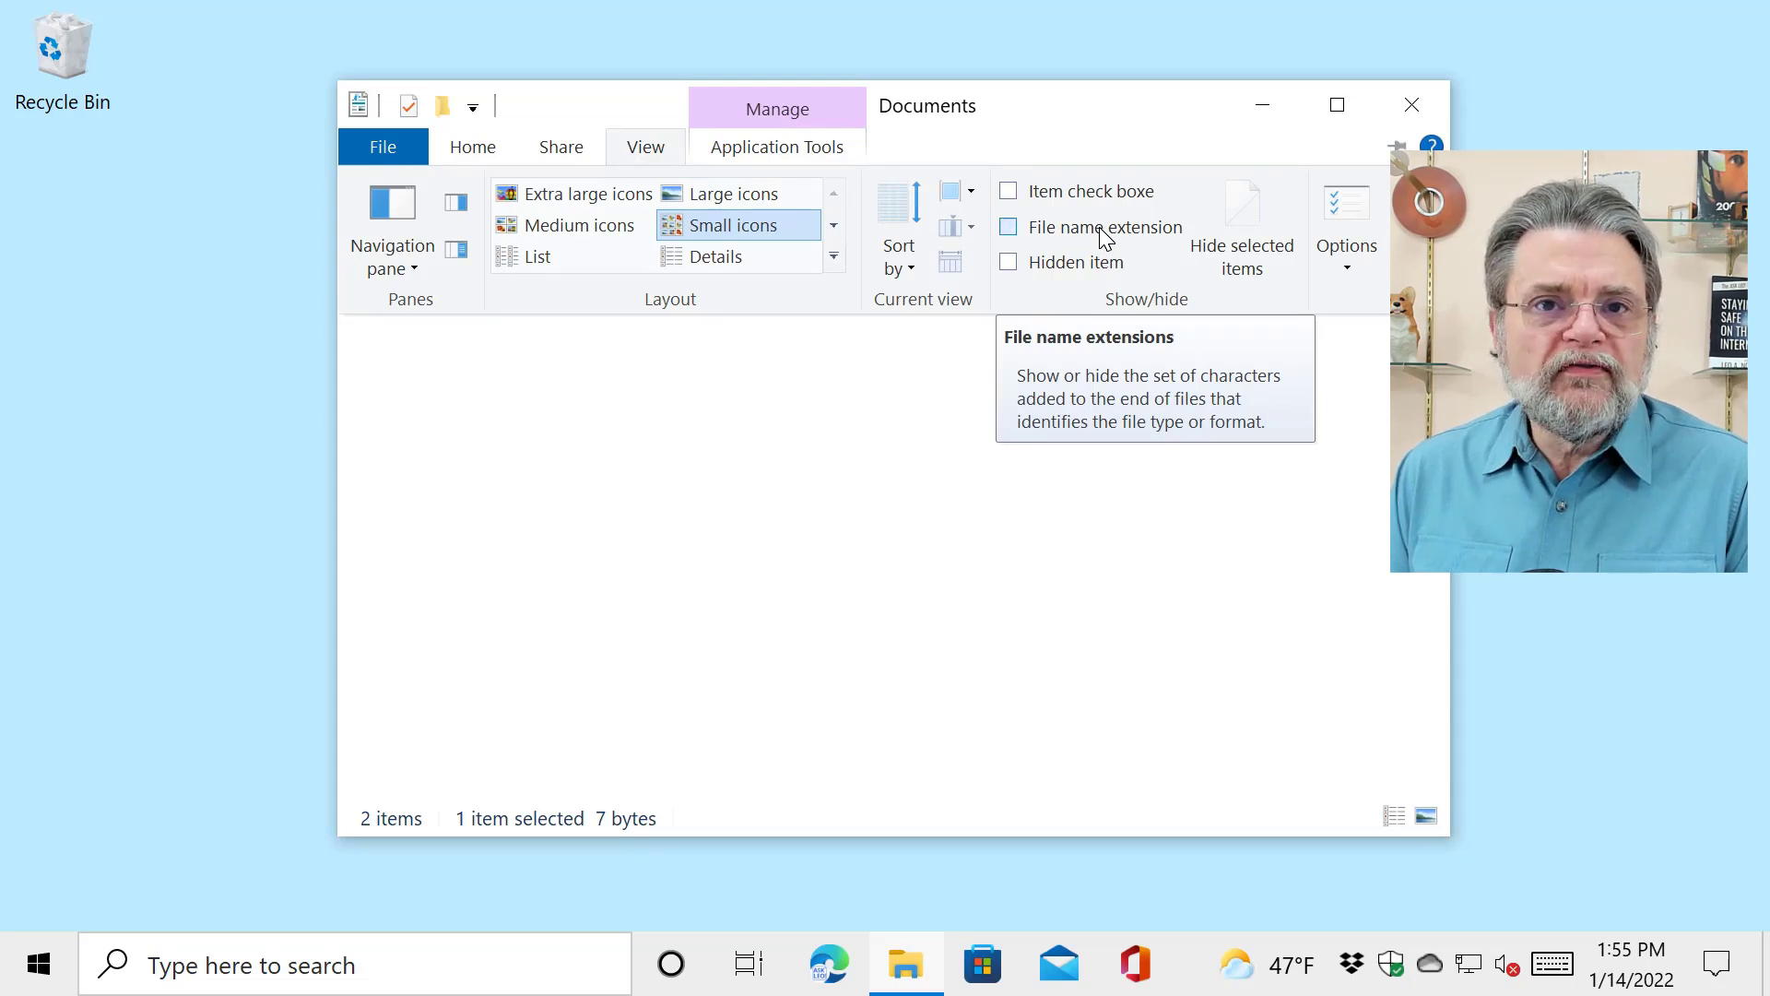